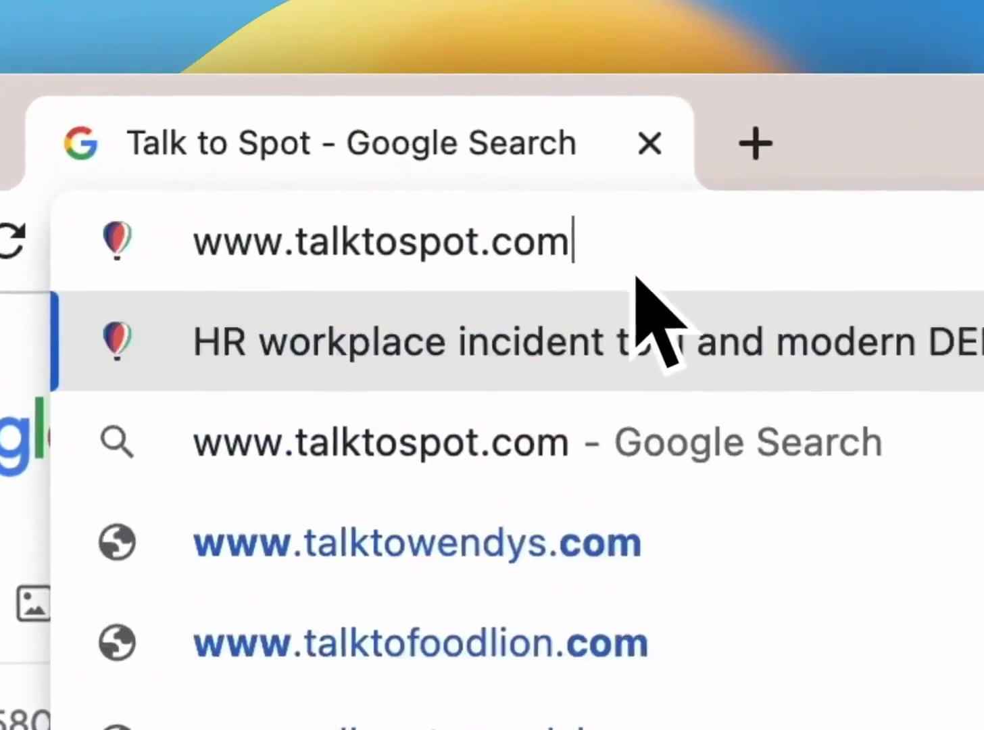
Load the organization's Spot reporting page at talktospot.com/ followed by its company slug.
text(smegainc)
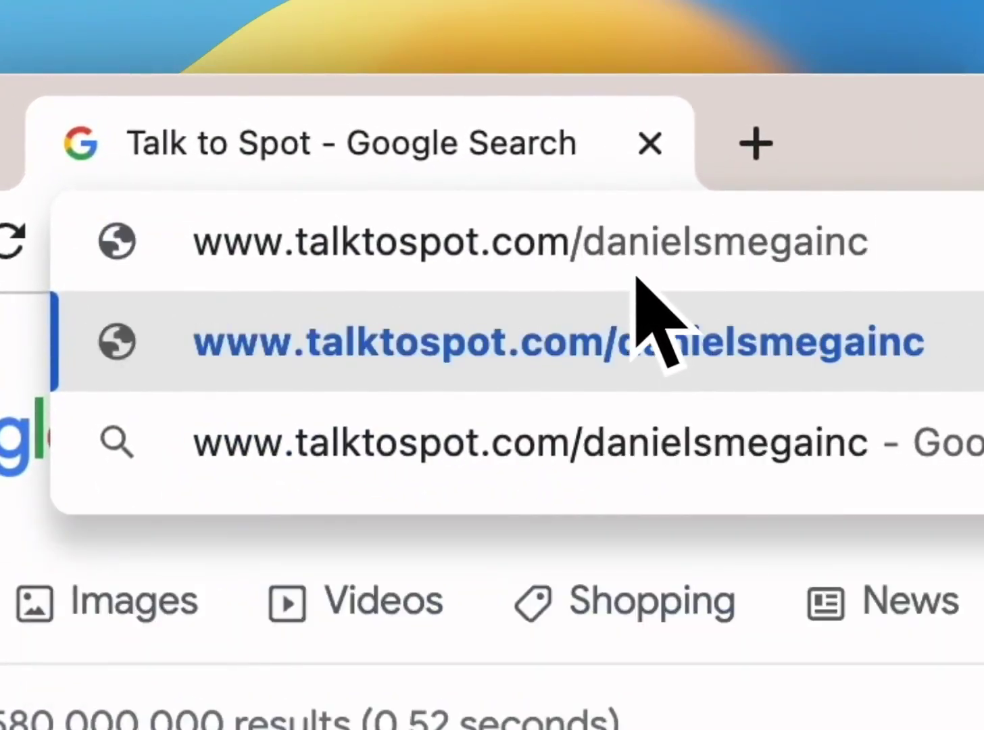
key(Return)
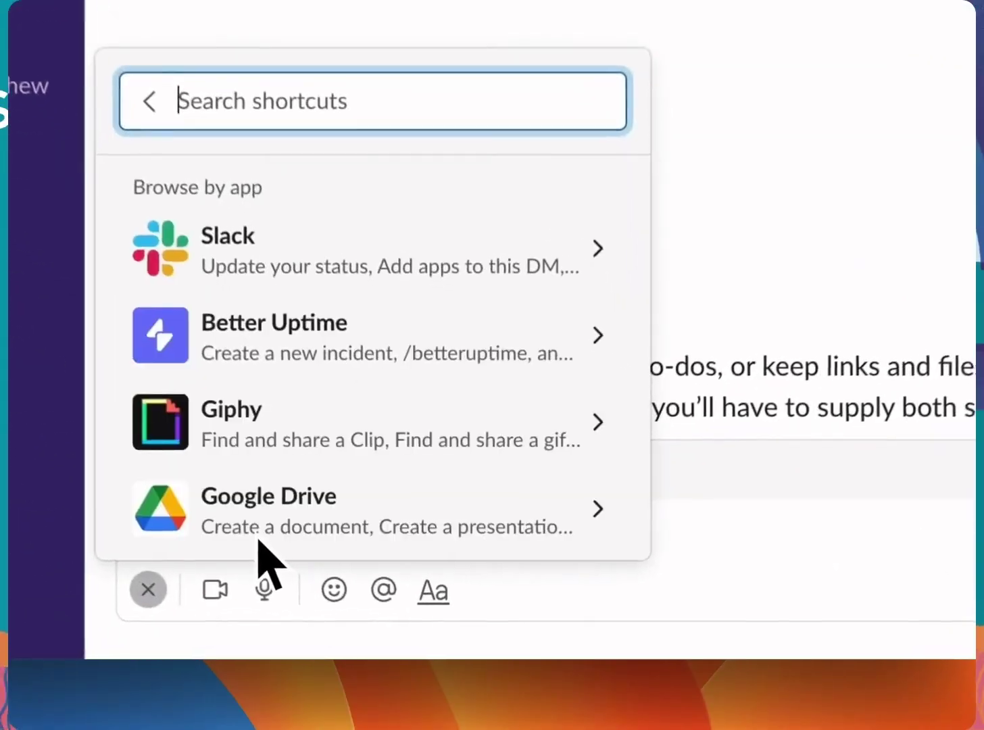
Enter /spot in the Slack message box and pick the Spot shortcut.
text(t)
key(Return)
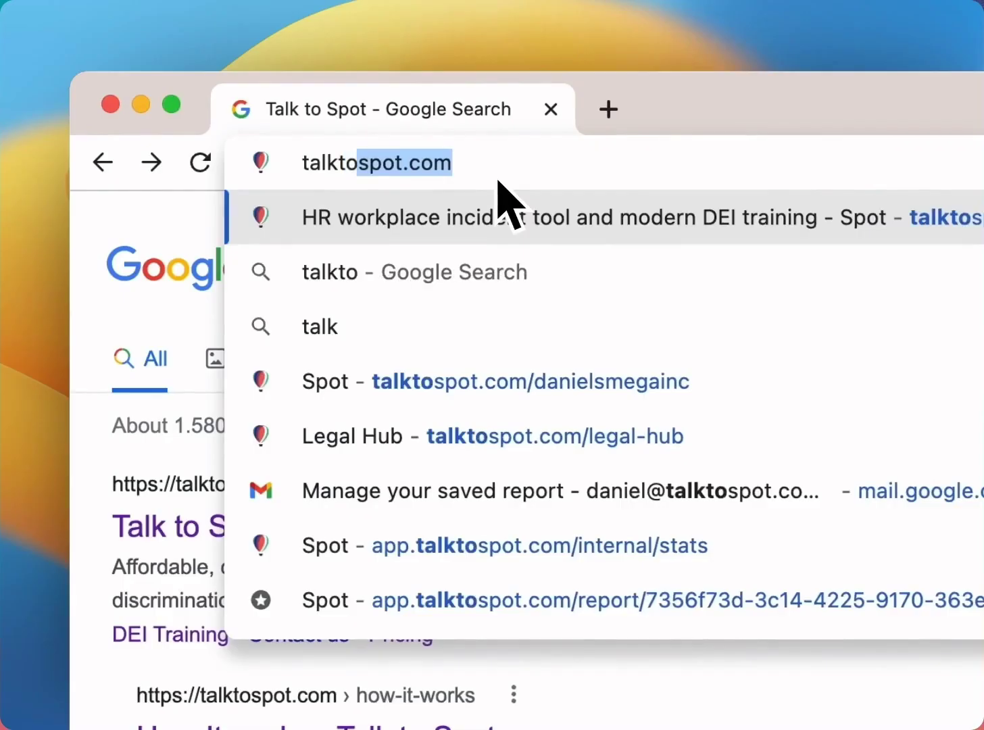
Load talktospot.com/find, fixing a typo, and reach the organization's reporting choices.
text(spot.com/f)
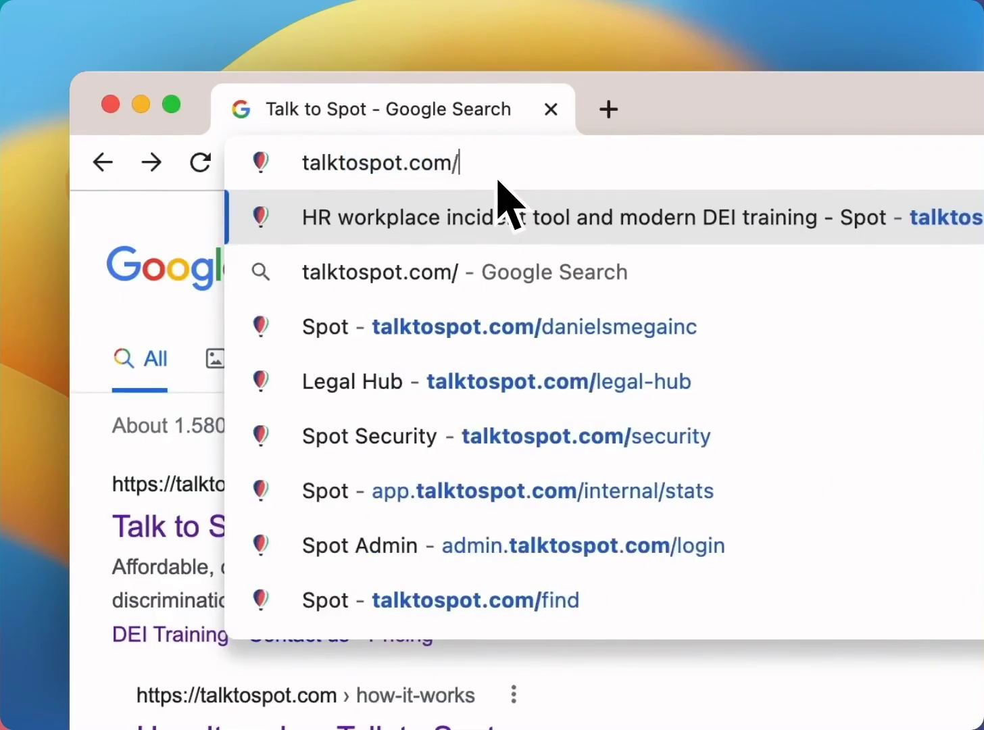
text(in)
key(BackSpace)
key(BackSpace)
key(BackSpace)
text(find)
key(Return)
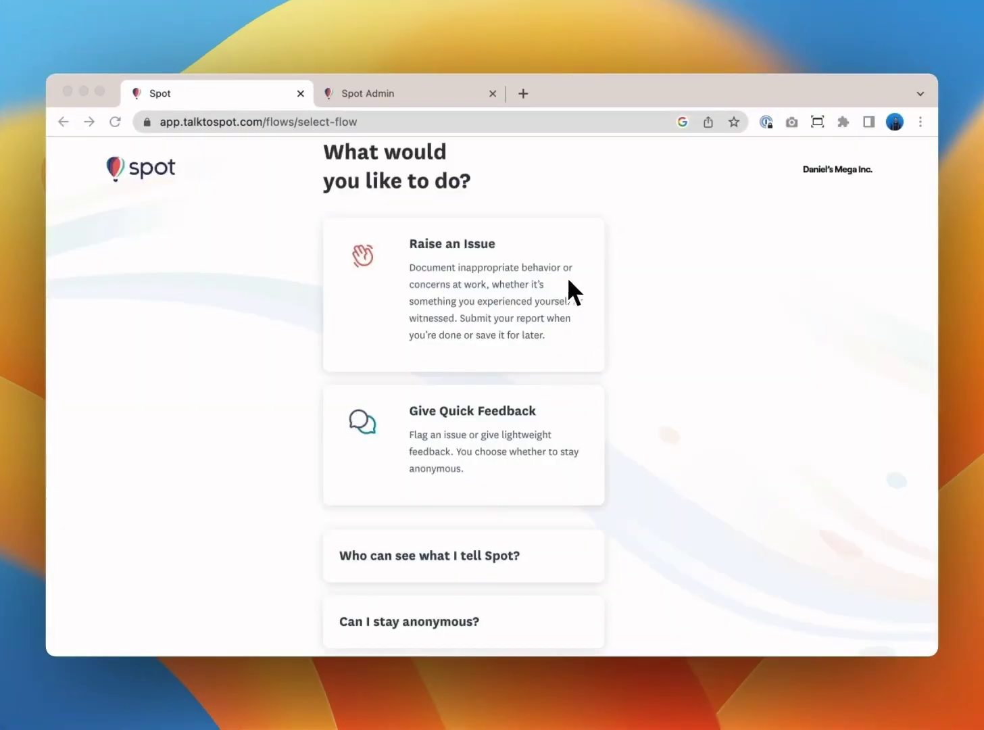
scroll(568, 281, up, 2)
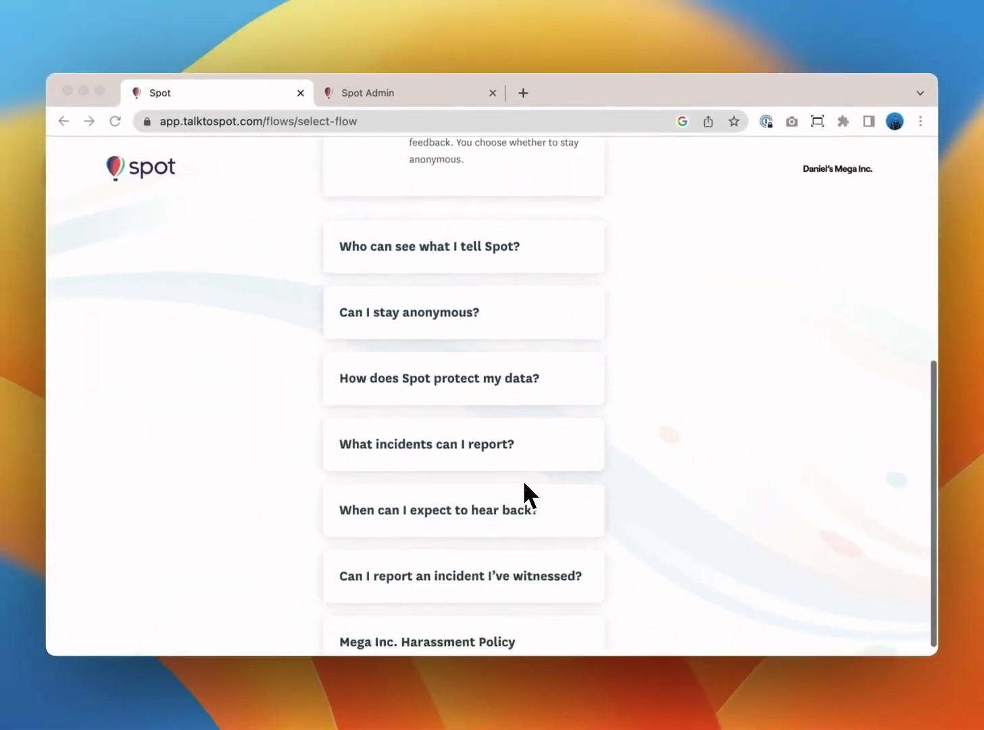
scroll(524, 483, down, 1)
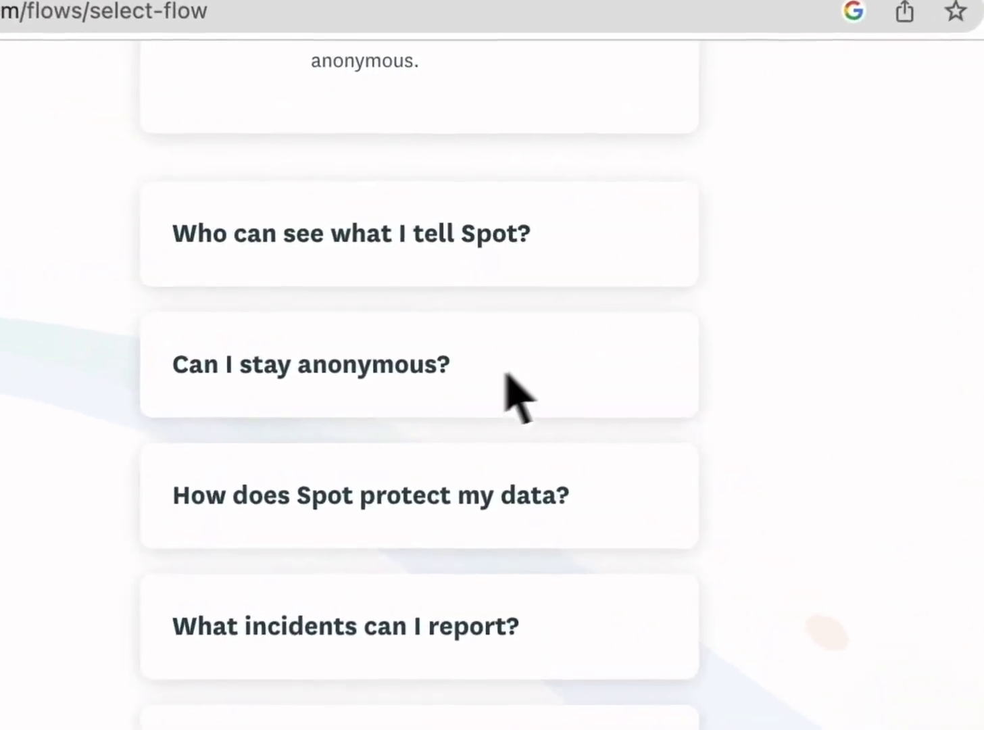
click(492, 306)
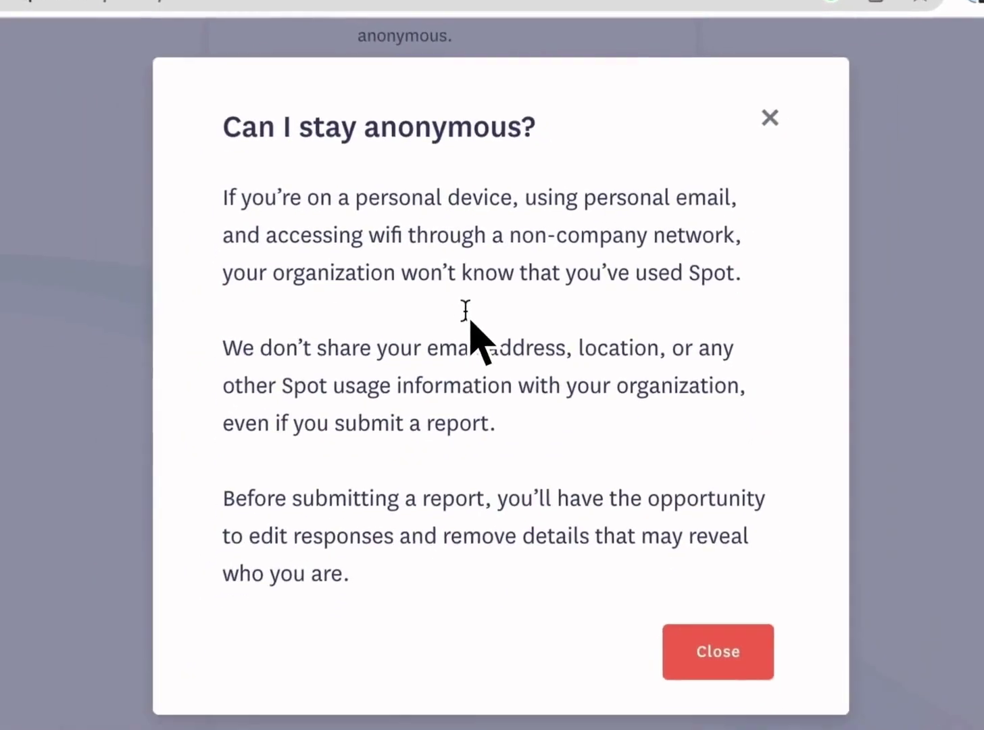
click(726, 639)
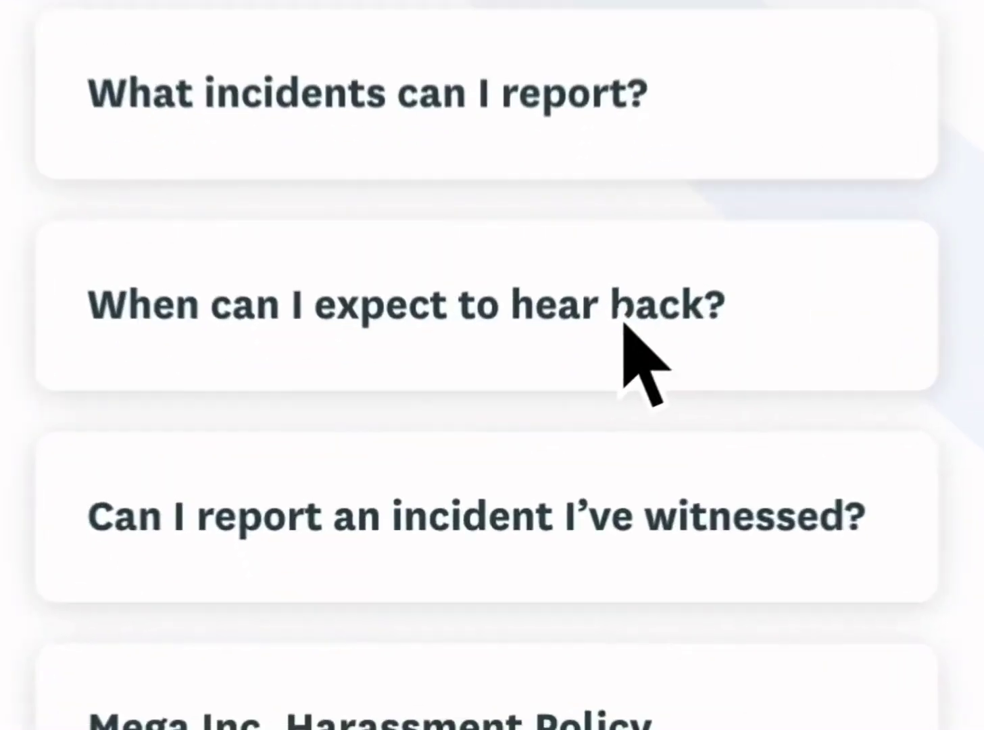
click(535, 623)
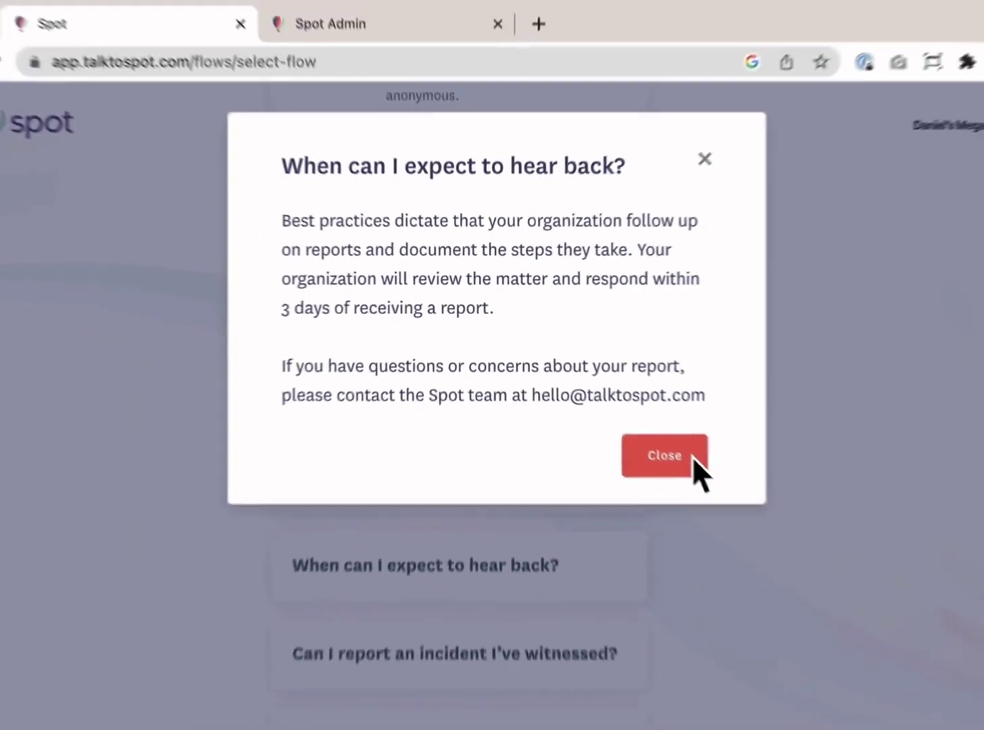
click(778, 575)
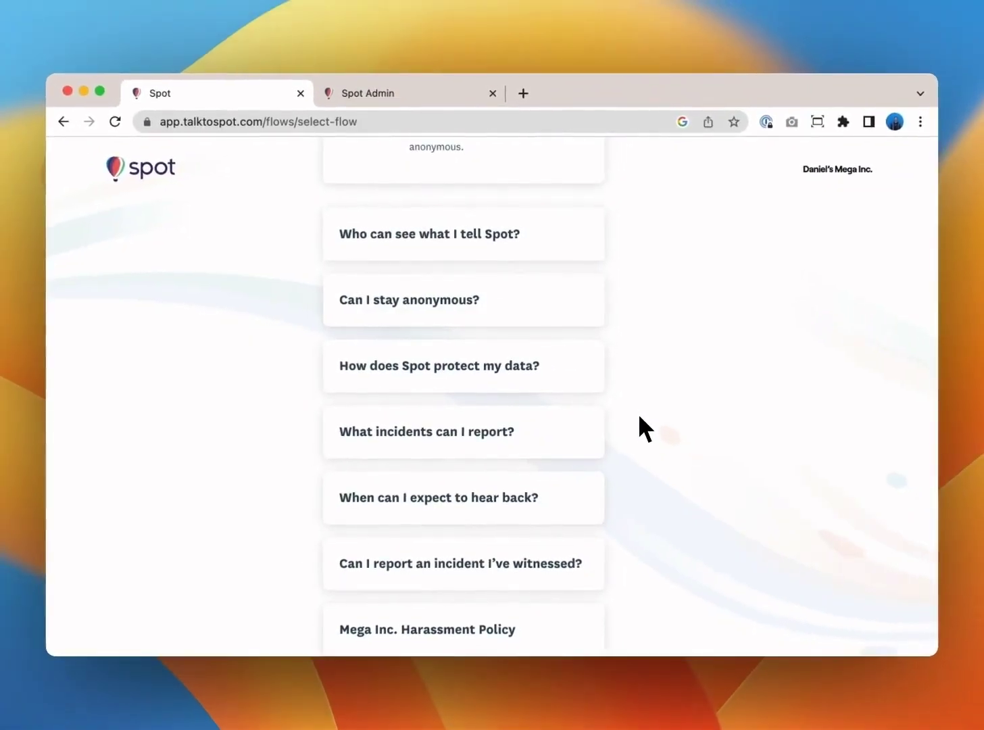
scroll(638, 413, up, 1)
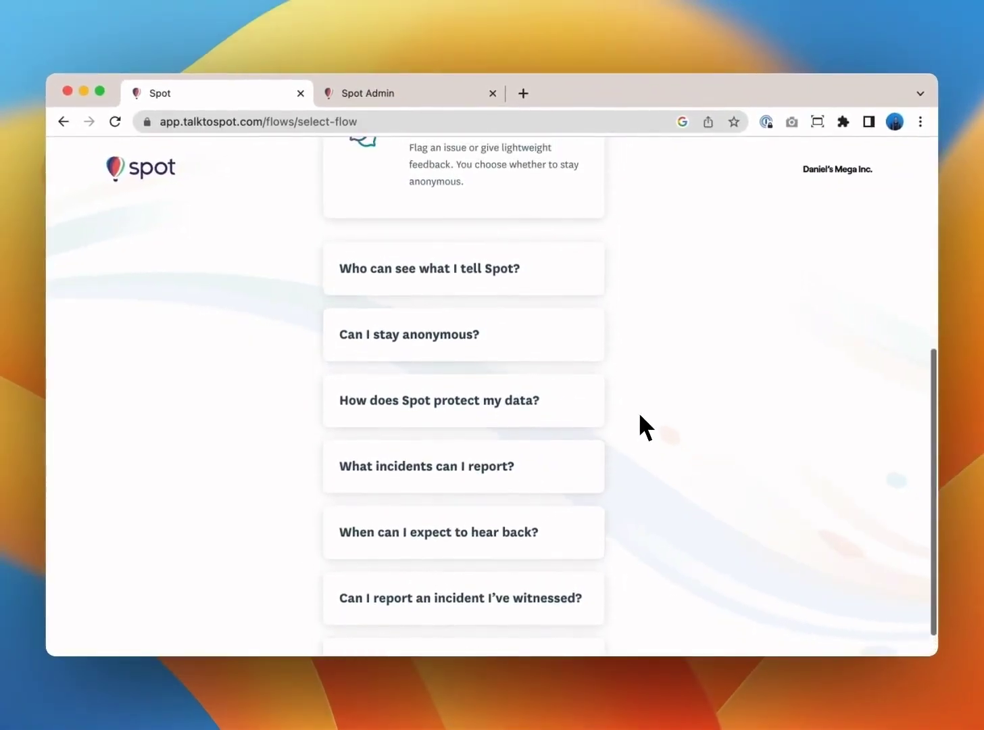
click(475, 413)
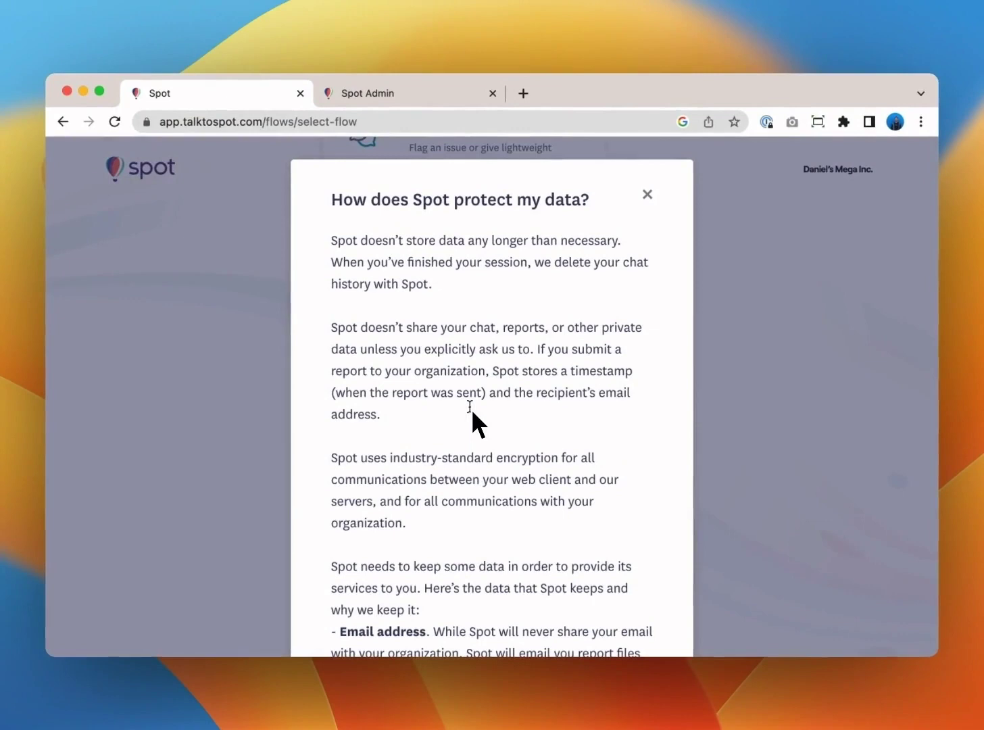
scroll(473, 413, down, 5)
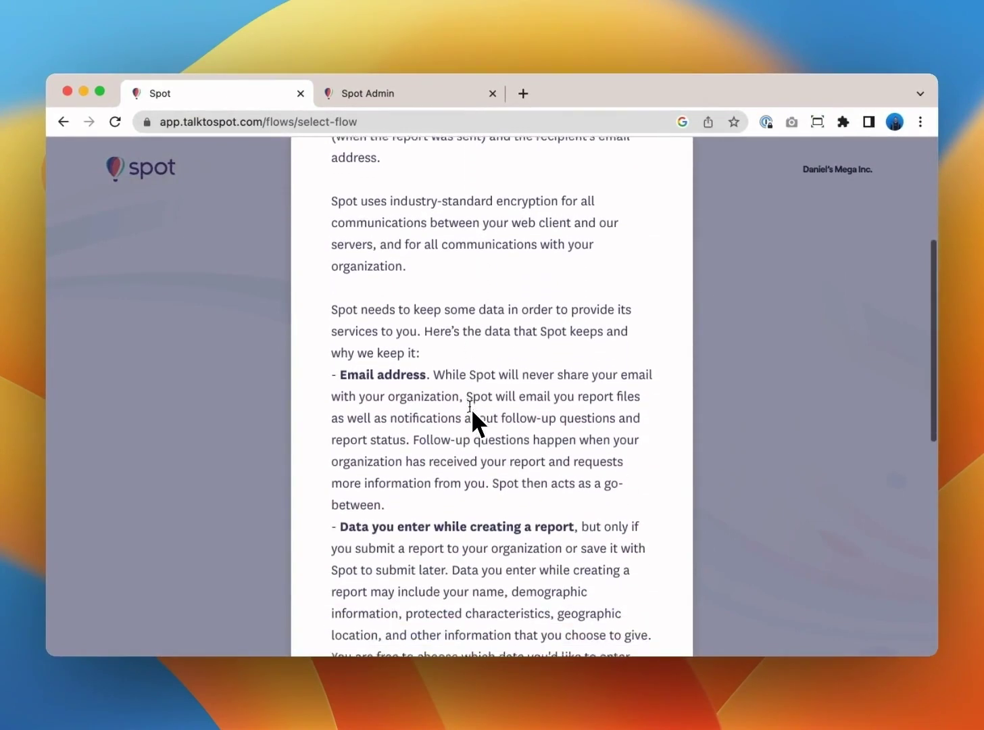
scroll(473, 414, down, 10)
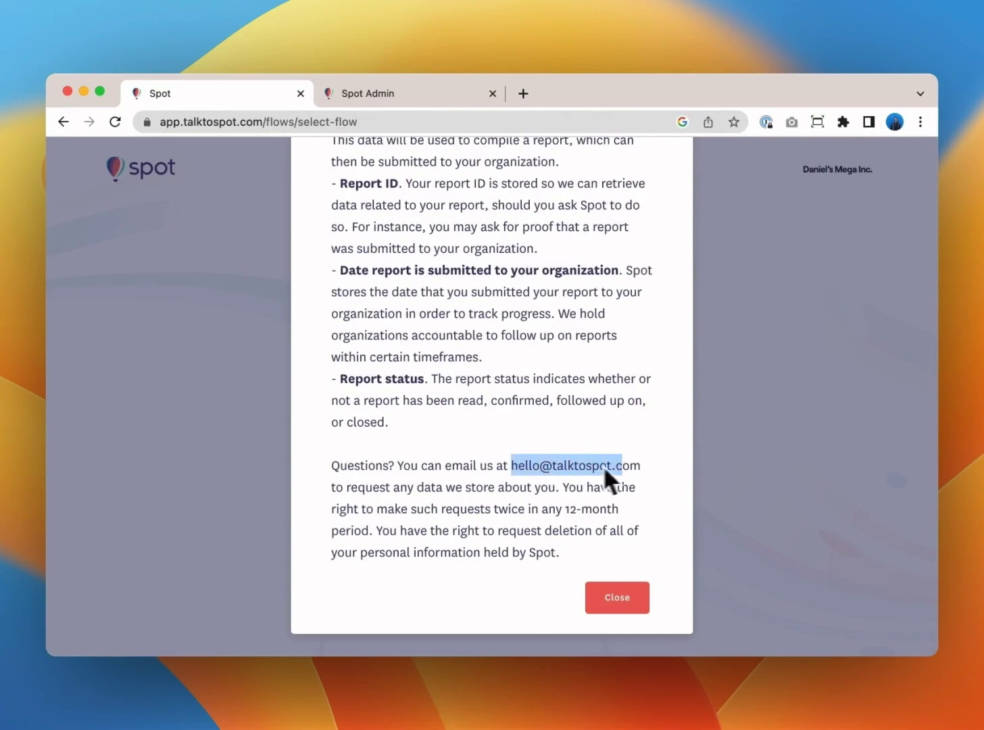
click(624, 600)
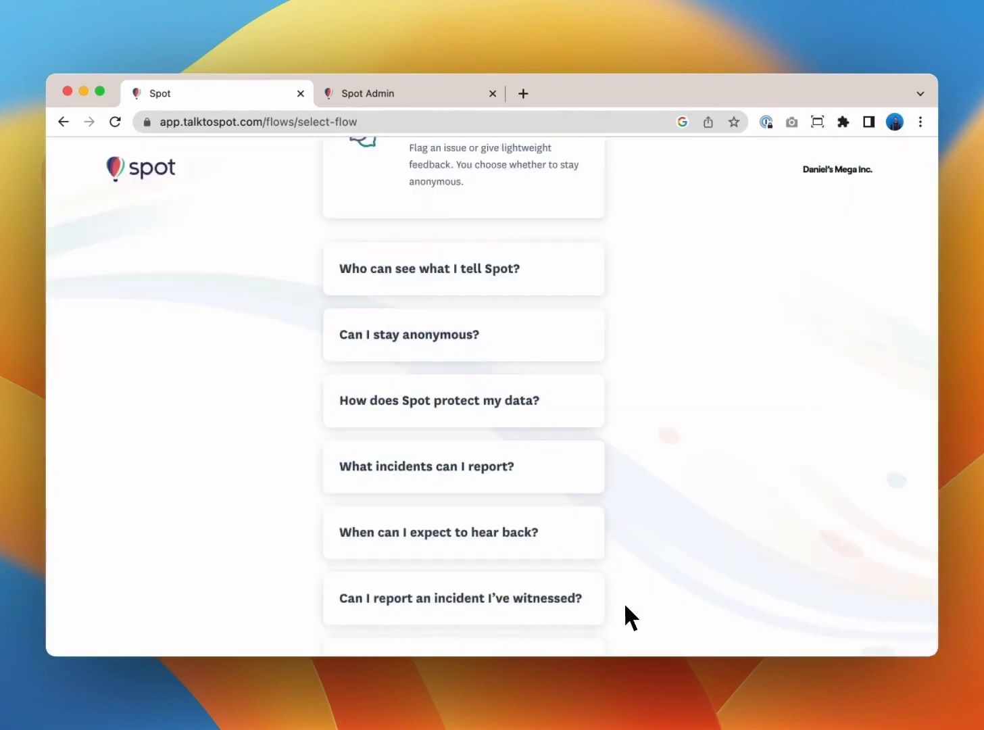
Scroll through the organization's Spot page back to the Raise an Issue option.
scroll(625, 606, down, 1)
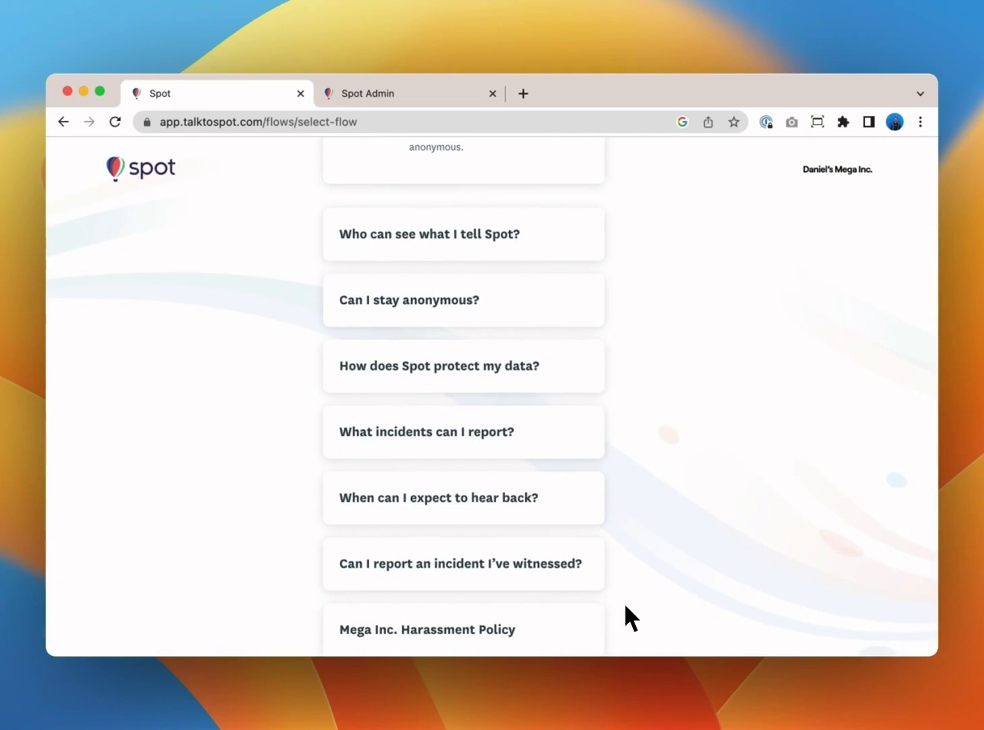
scroll(625, 606, up, 2)
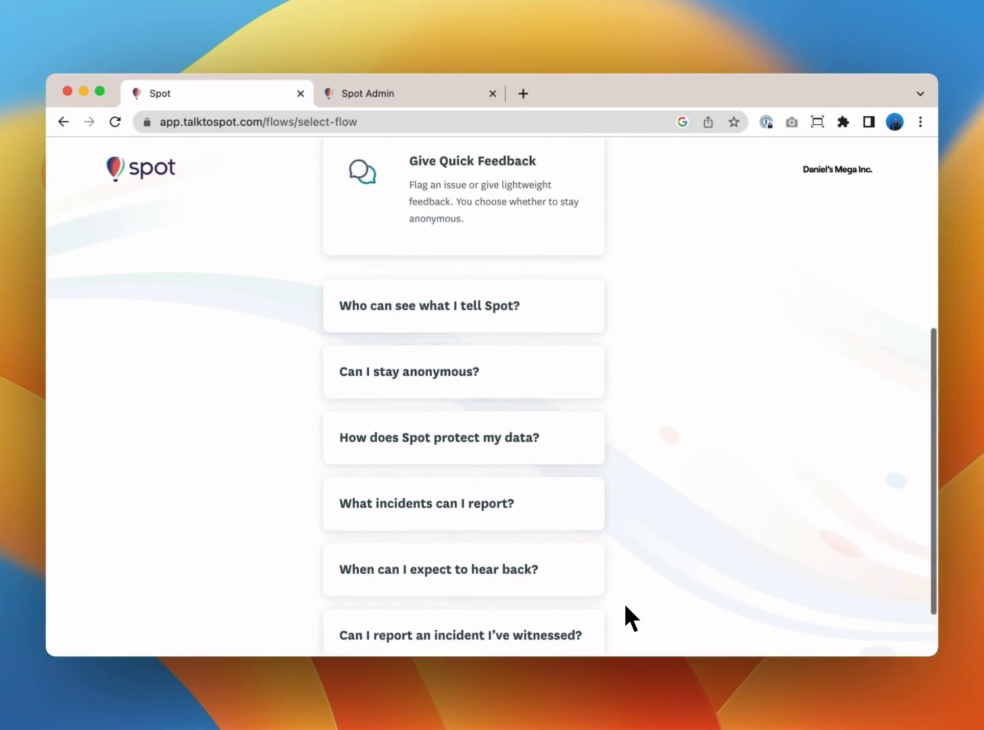
scroll(625, 606, up, 7)
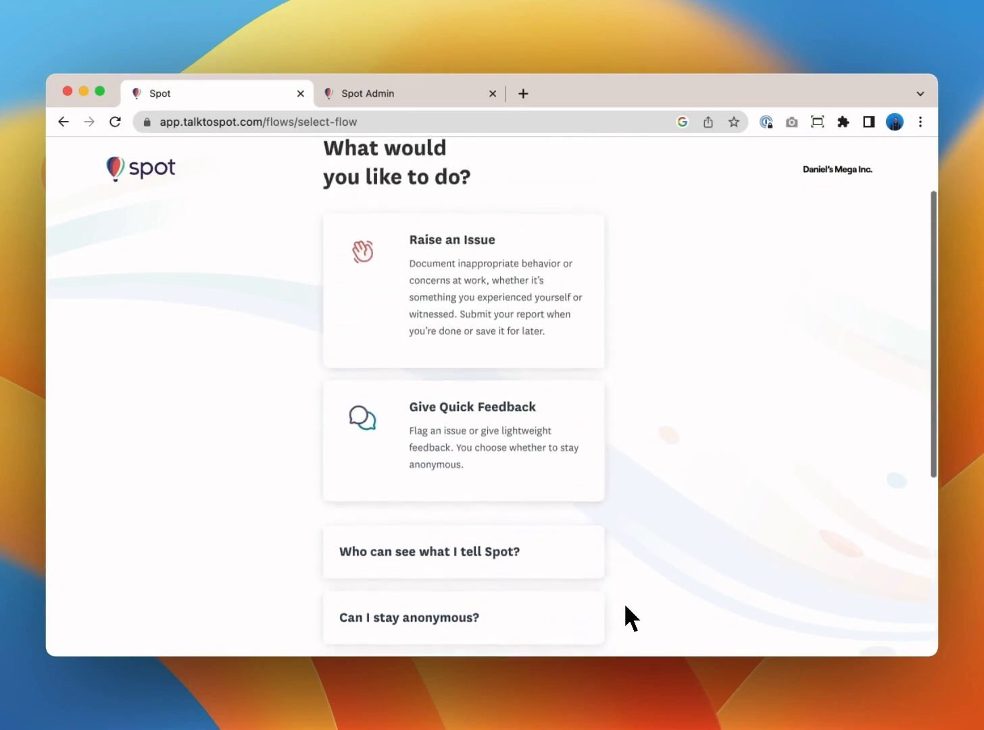
scroll(624, 602, up, 2)
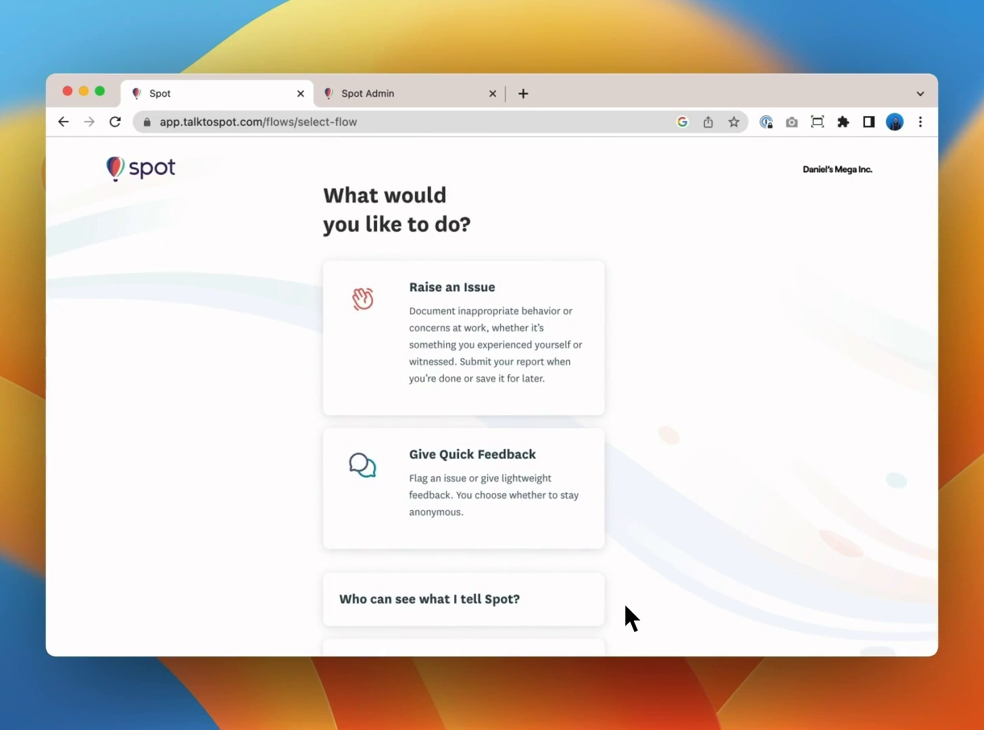
scroll(625, 607, down, 1)
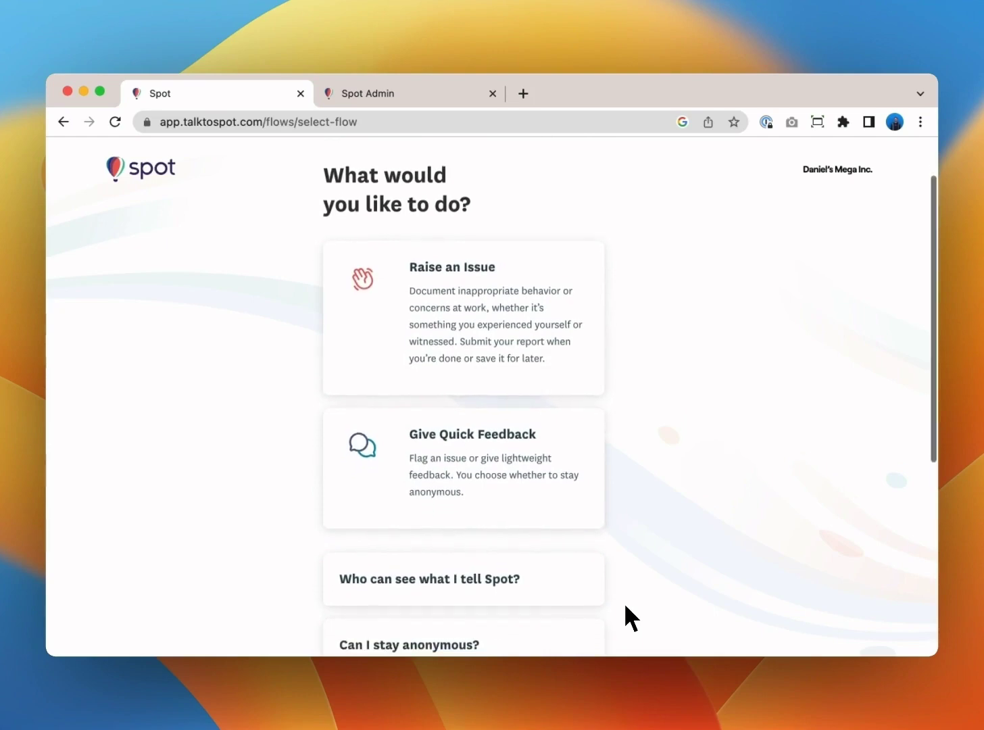
scroll(623, 602, down, 1)
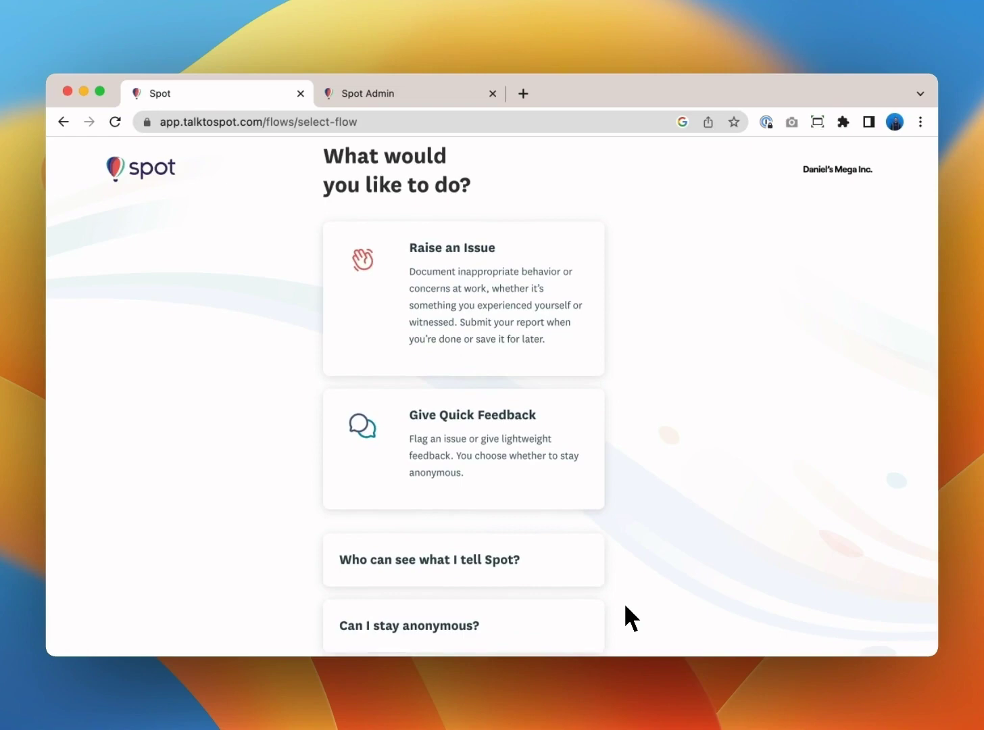
scroll(624, 602, up, 3)
scroll(624, 603, up, 1)
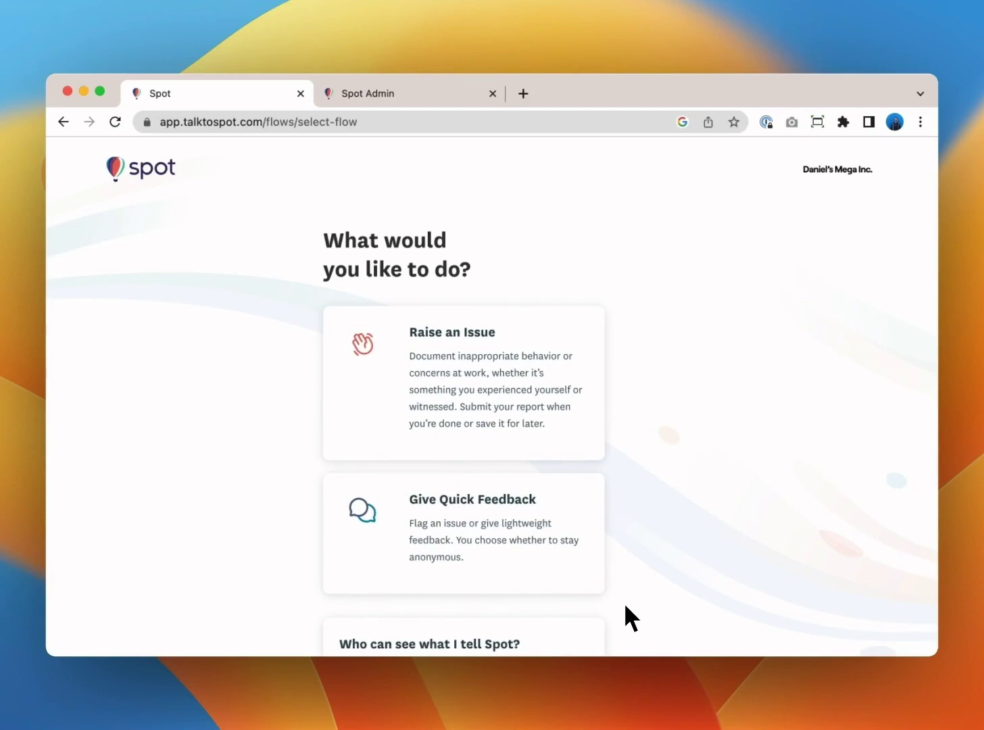
scroll(626, 606, down, 5)
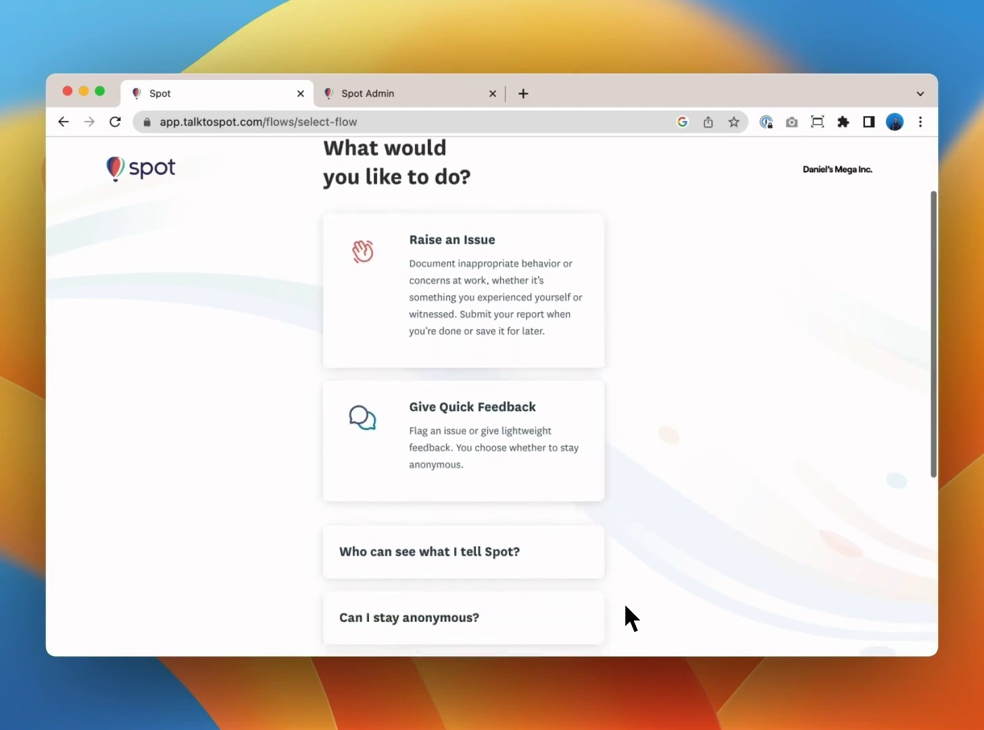
scroll(625, 606, up, 4)
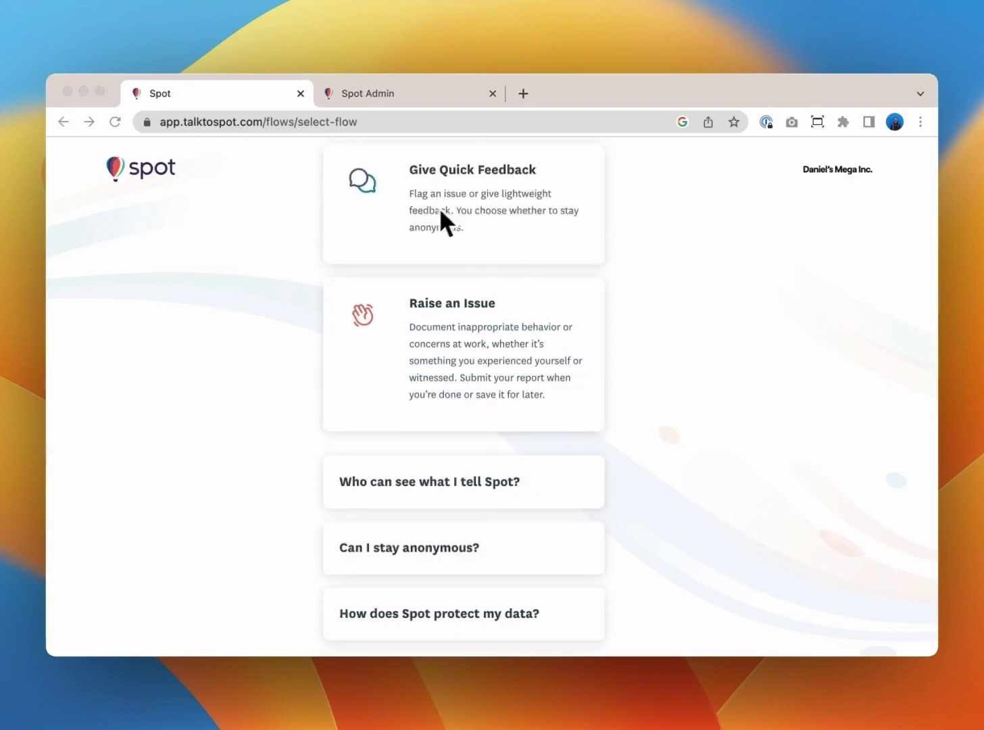
scroll(443, 205, up, 1)
Start an issue, acknowledge the warnings, report a single incident, and decline anonymity.
click(469, 368)
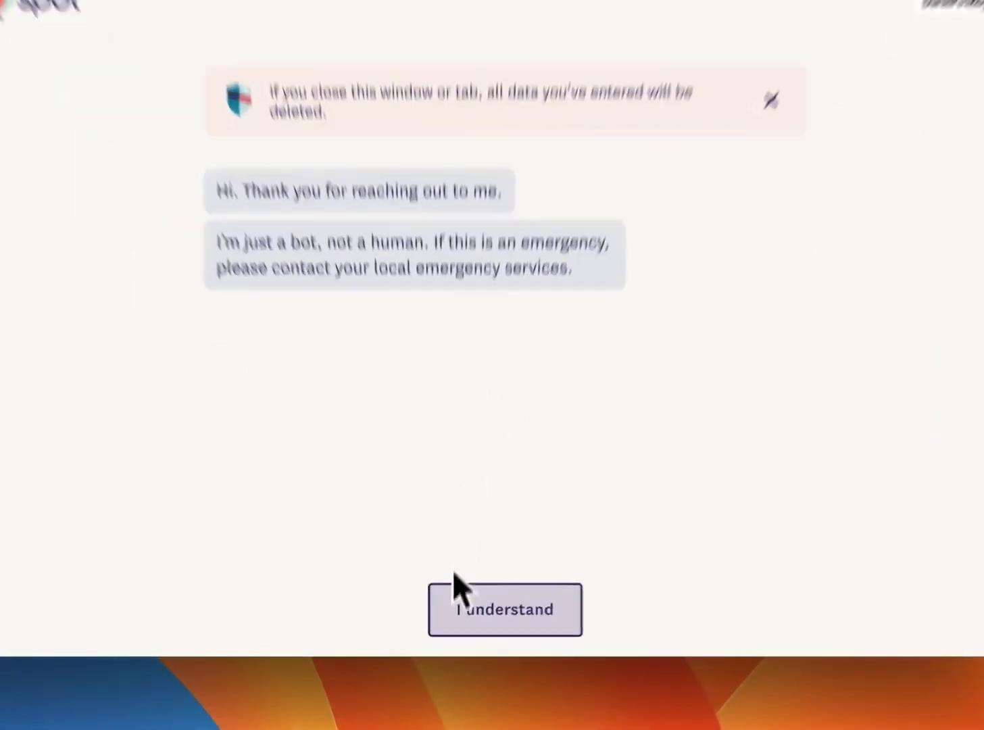
click(466, 618)
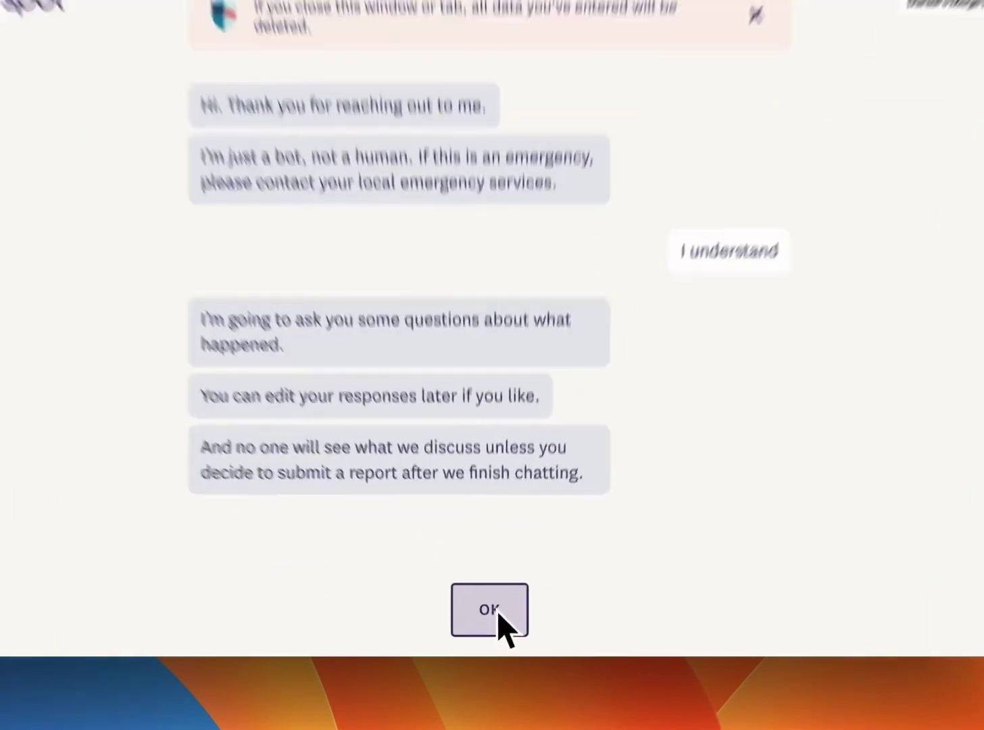
click(498, 612)
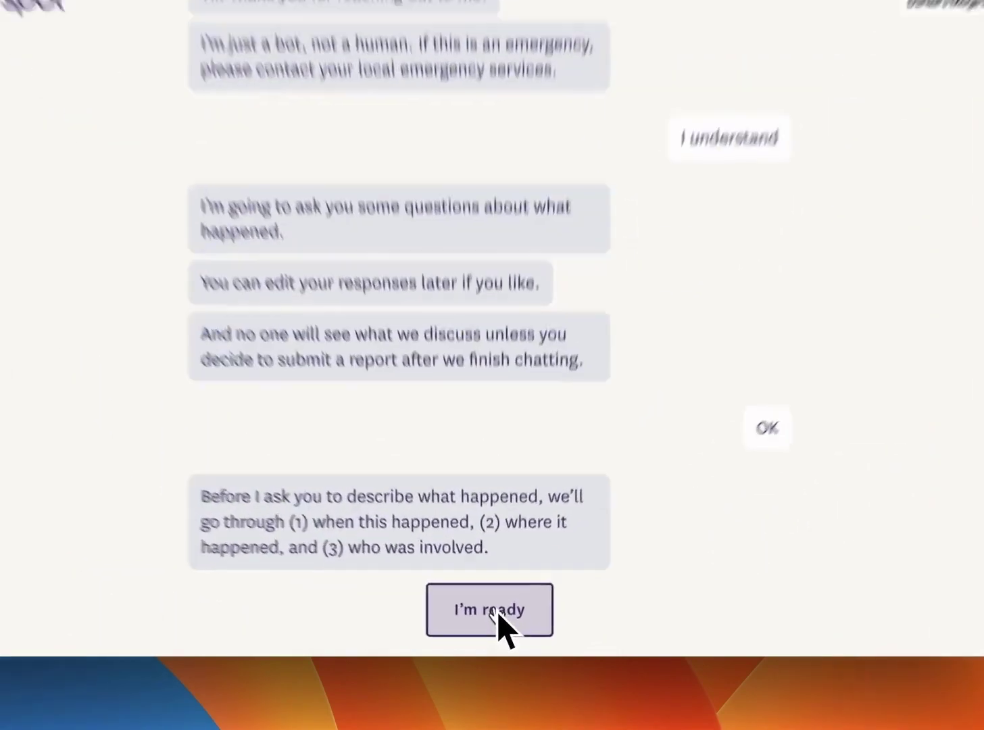
click(498, 613)
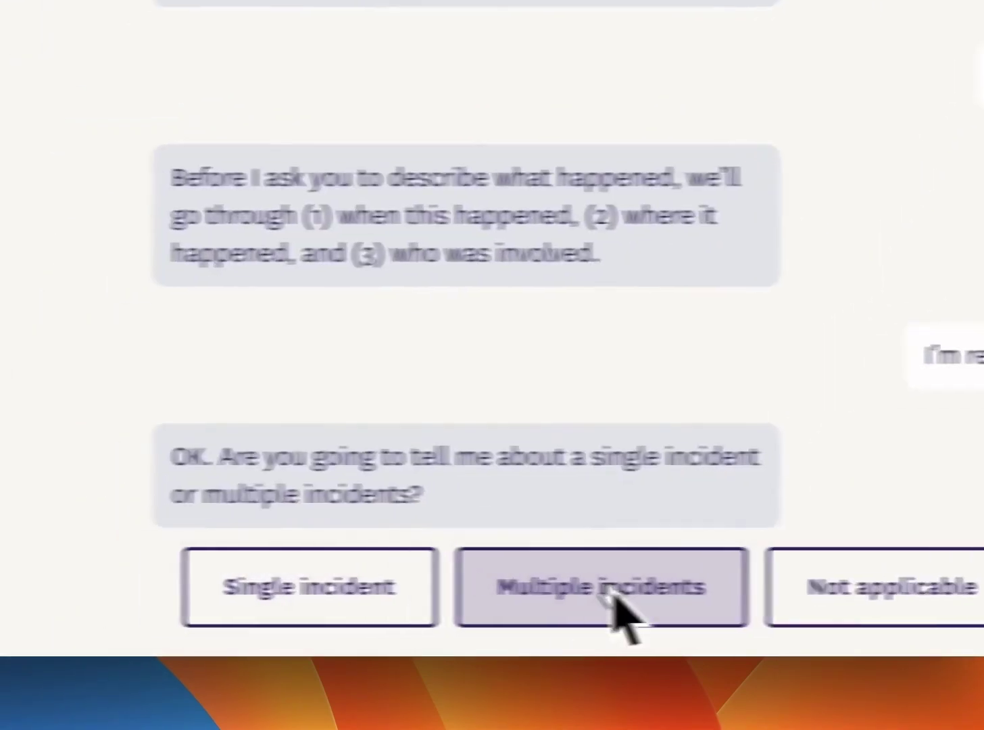
click(654, 597)
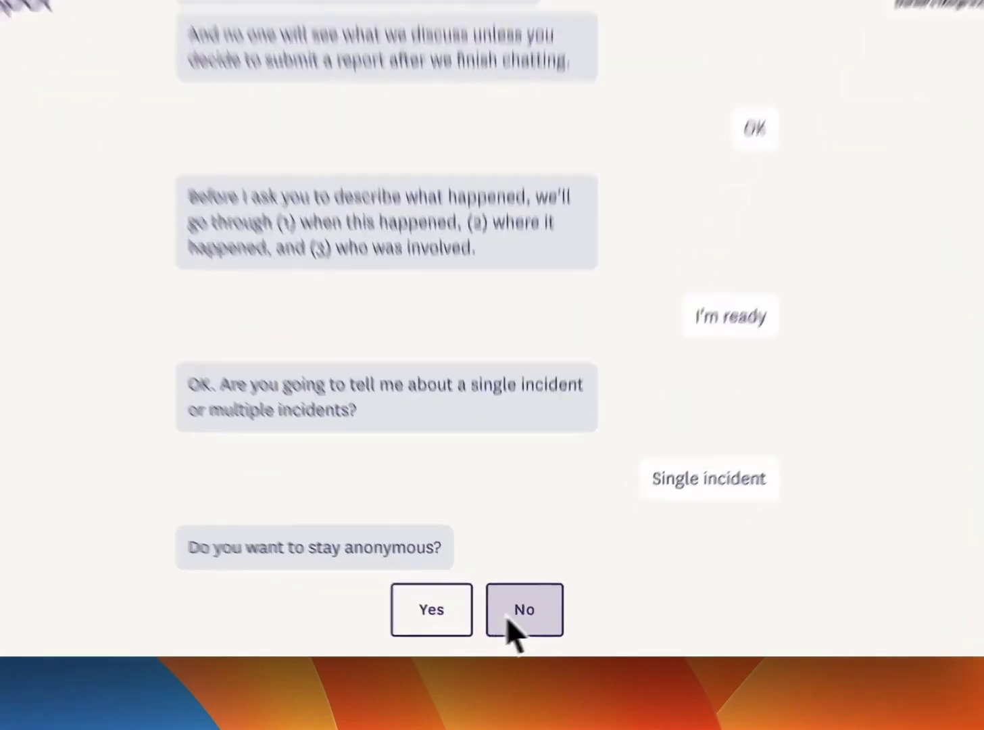
click(521, 632)
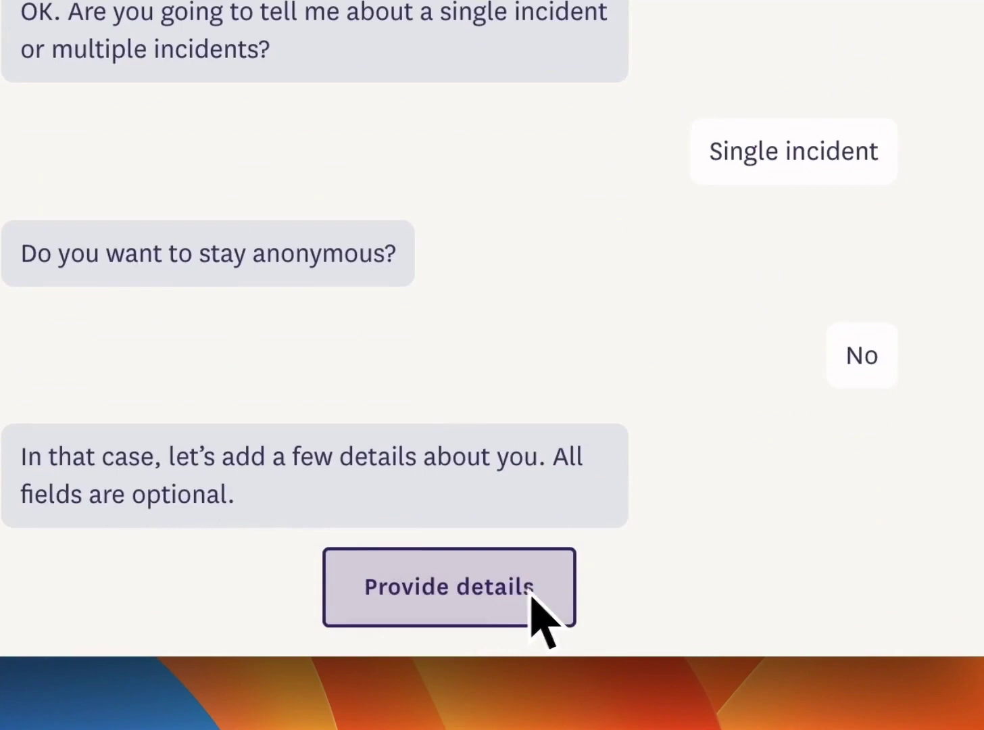
Add the reporter's first name, gender Skip, and contact method Only through Spot.
click(462, 589)
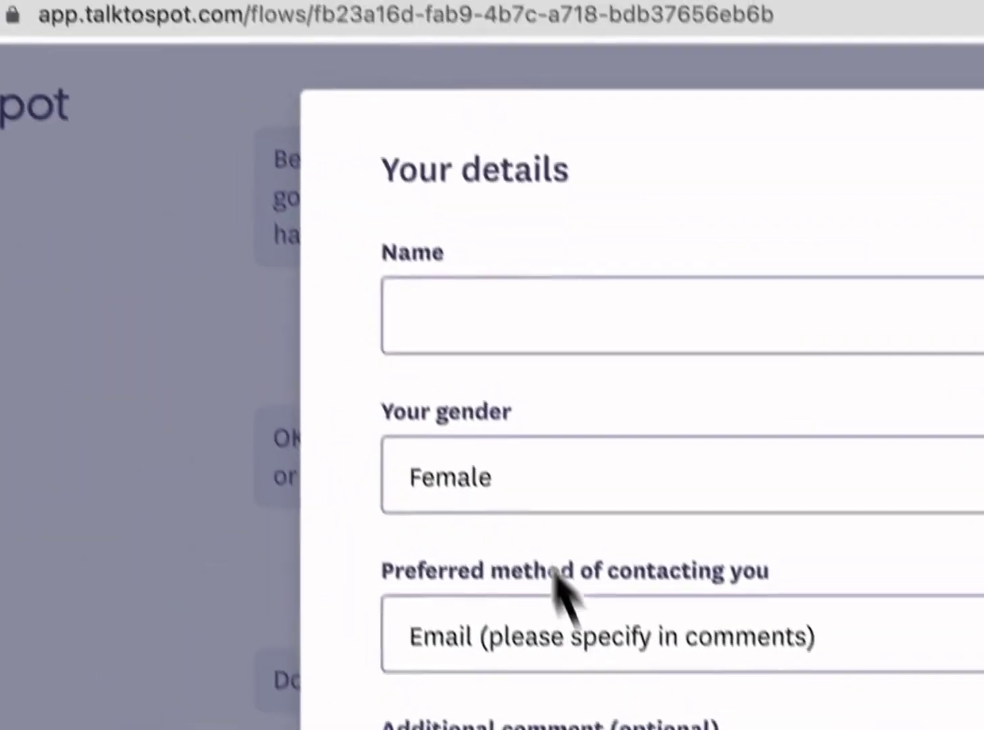
click(495, 383)
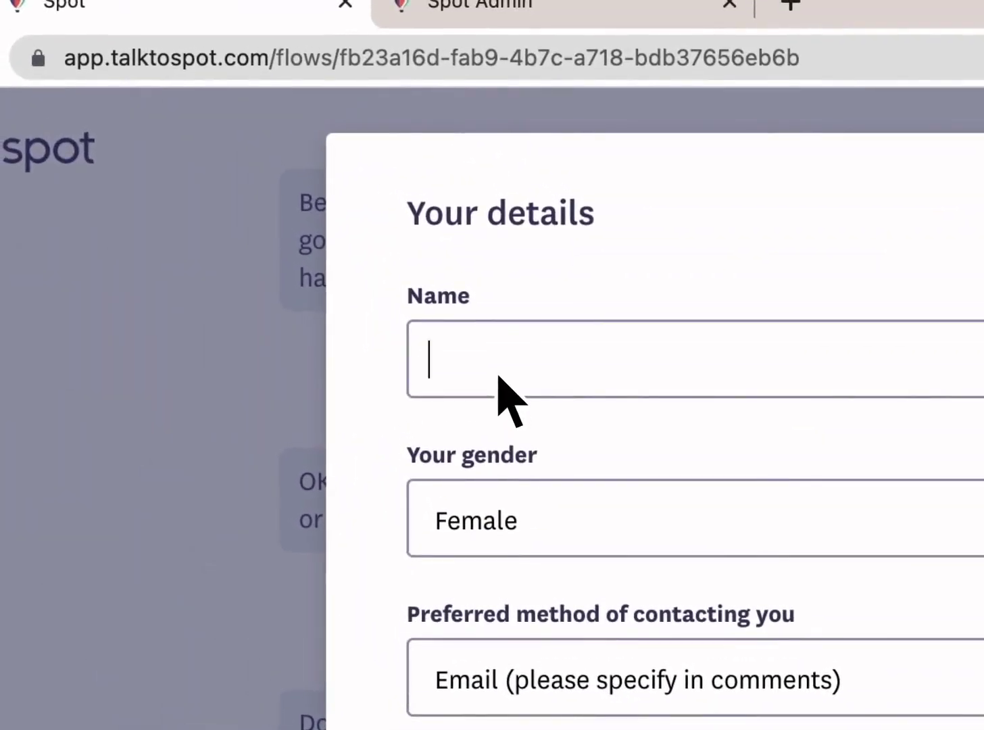
text(Daniel)
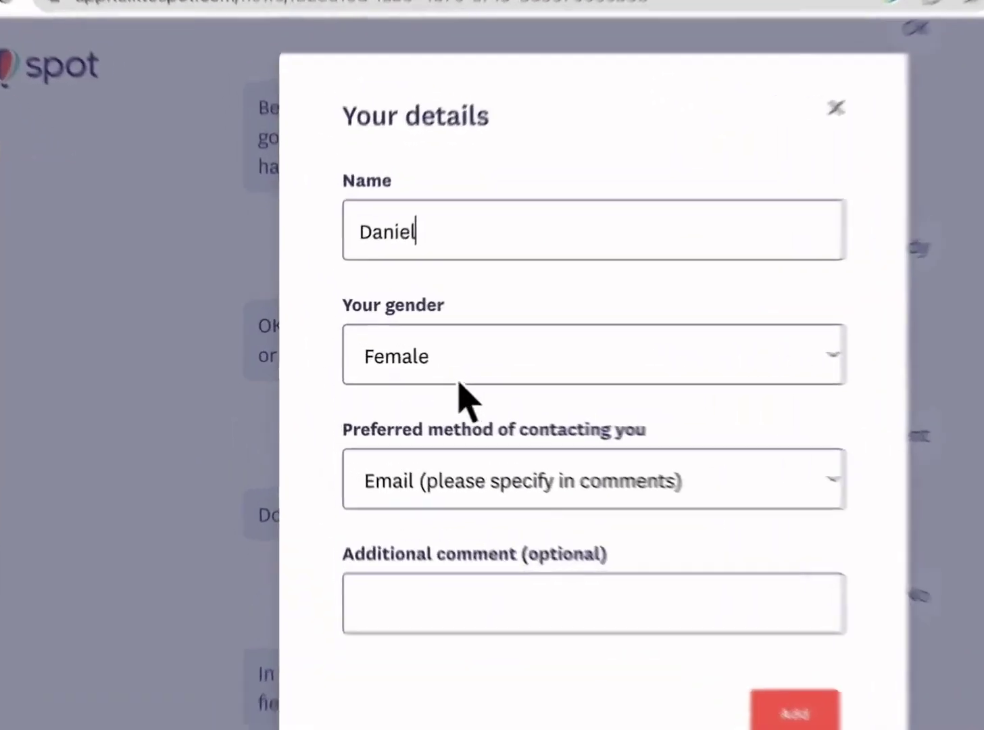
click(460, 377)
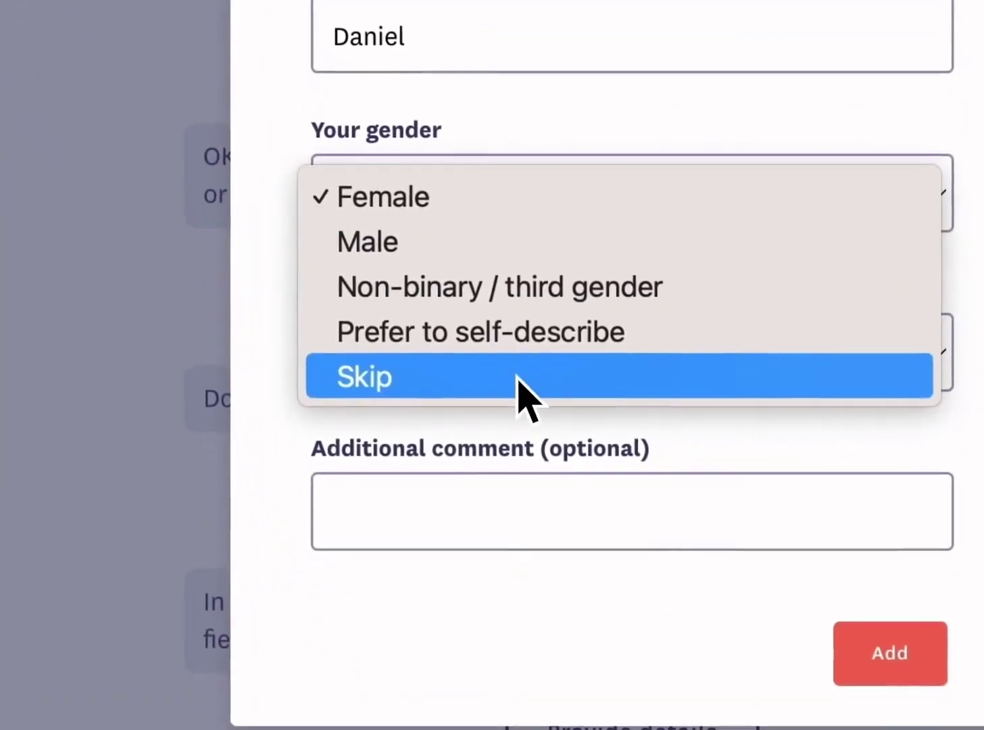
click(505, 503)
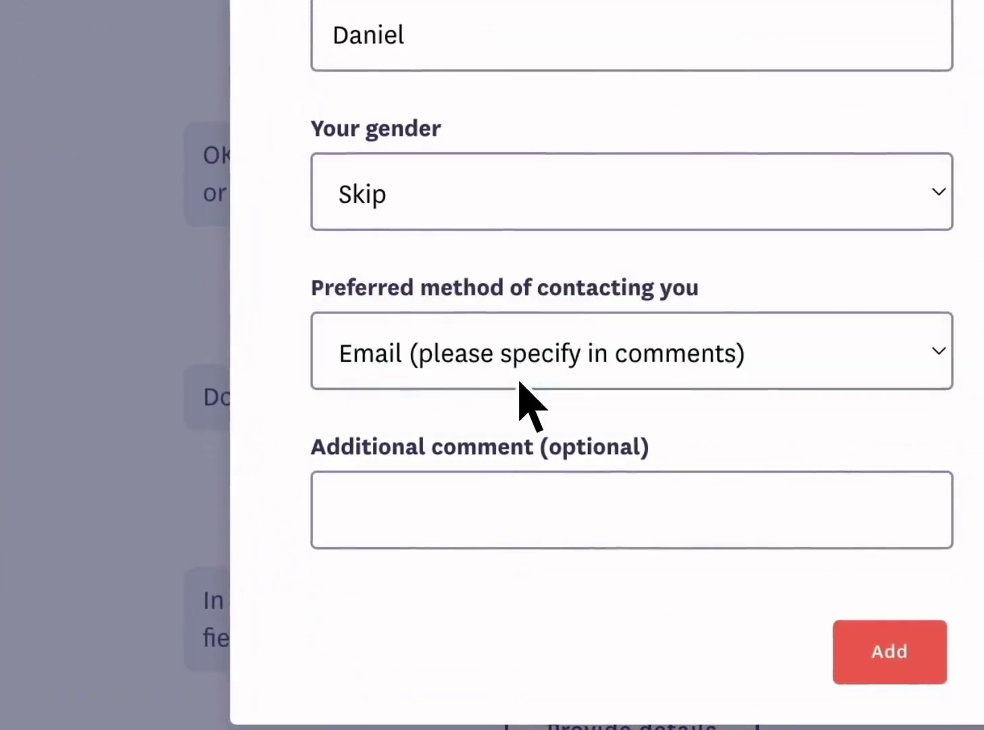
click(479, 372)
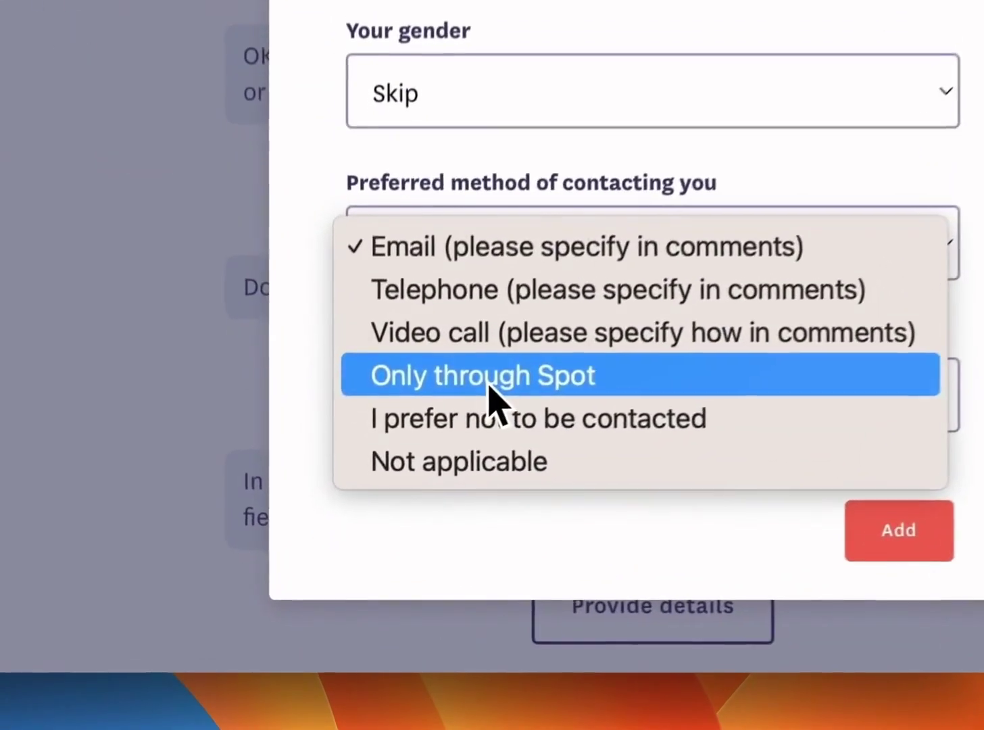
click(406, 503)
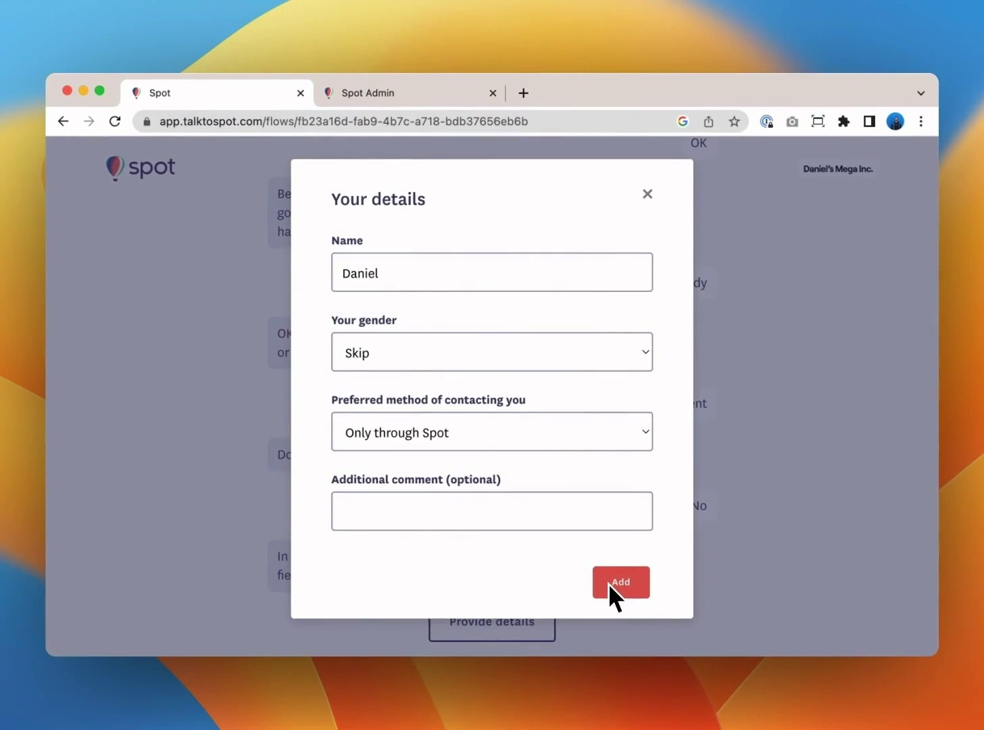
click(612, 583)
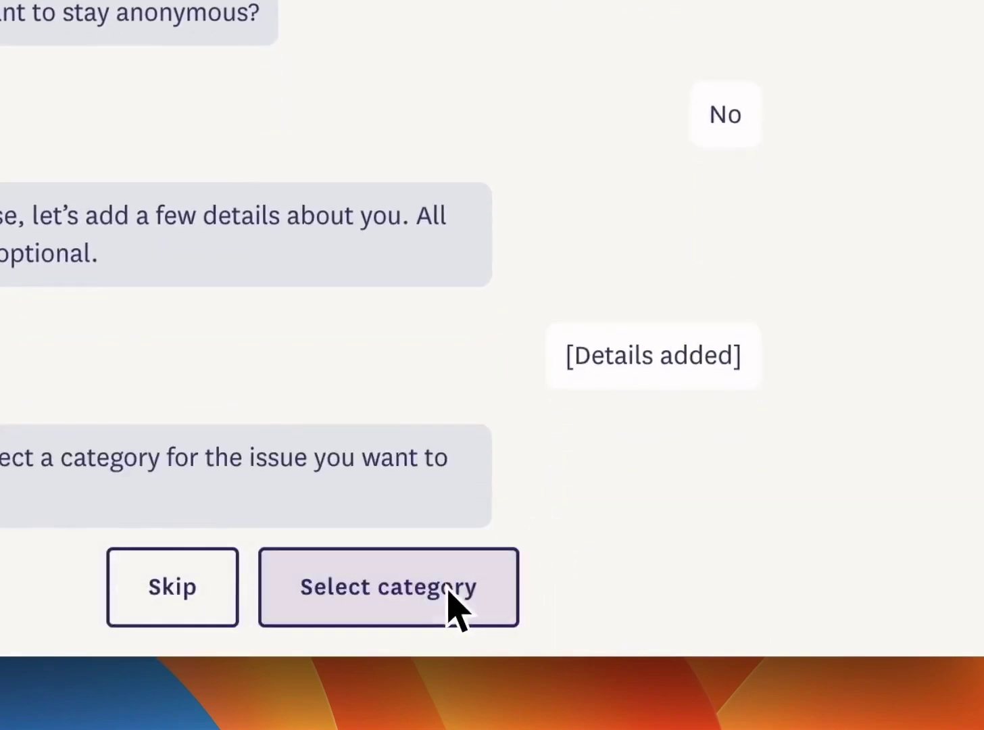
Set the issue category to Unfair treatment.
click(457, 587)
click(462, 367)
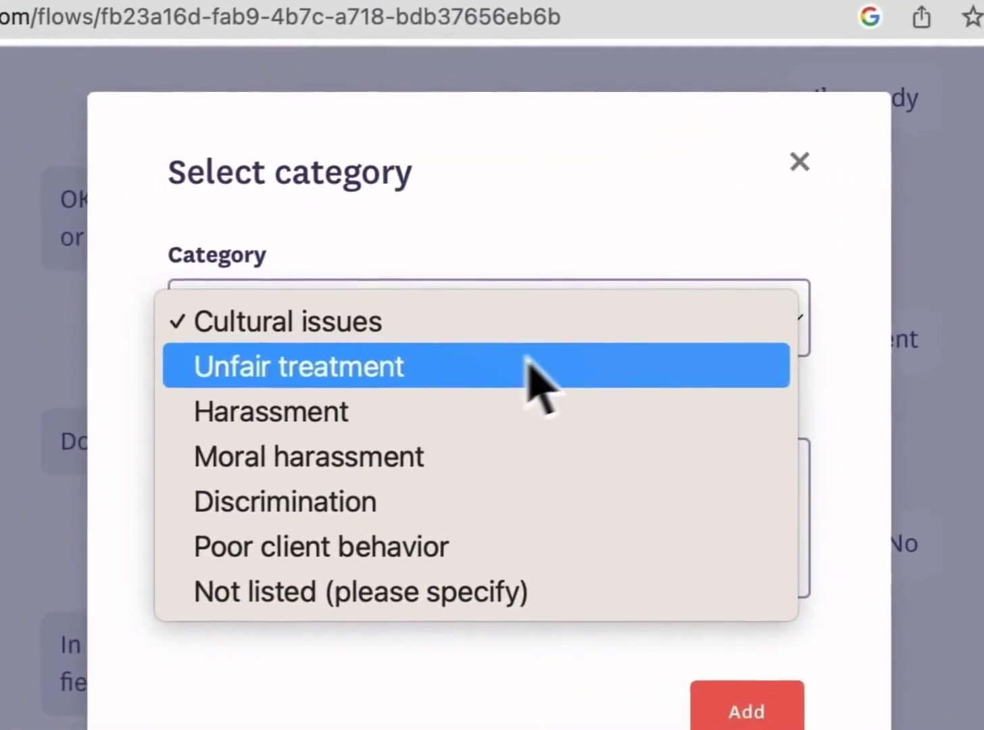
click(529, 365)
click(771, 725)
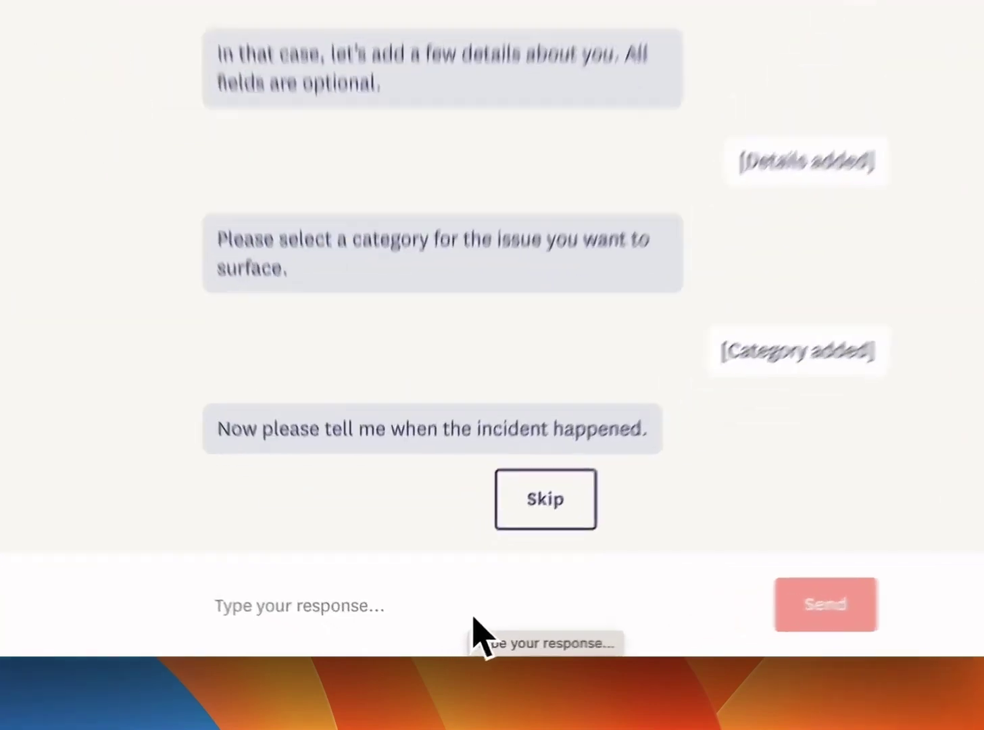
Record the incident as happening Friday, 9am in the Office cafeteria.
click(444, 626)
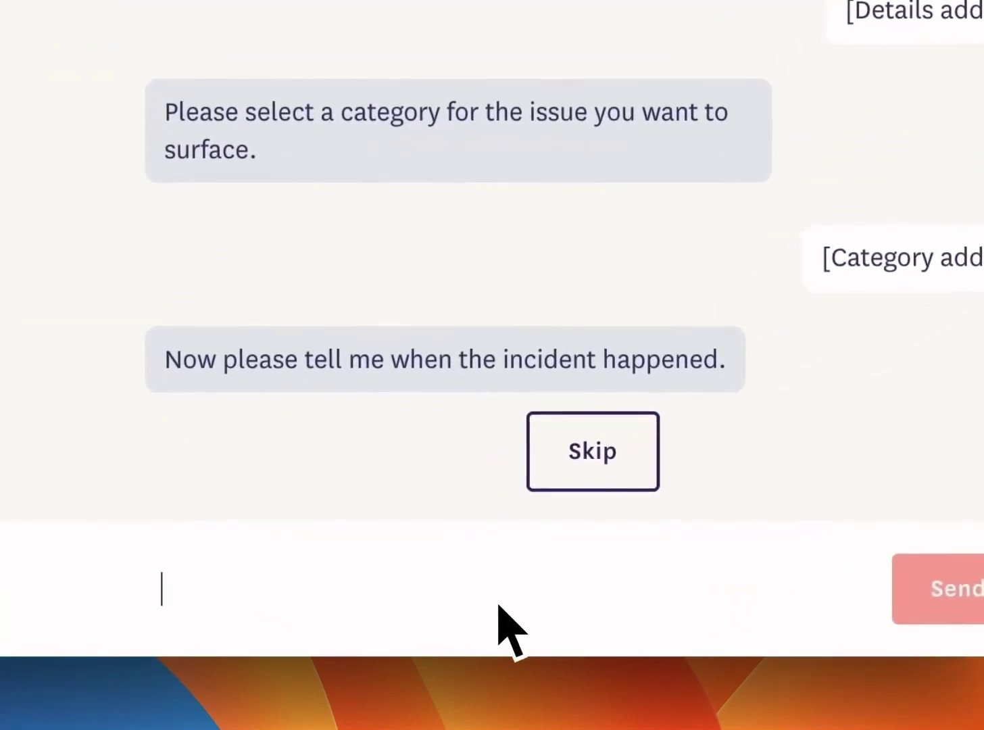
text(Friday, 9am)
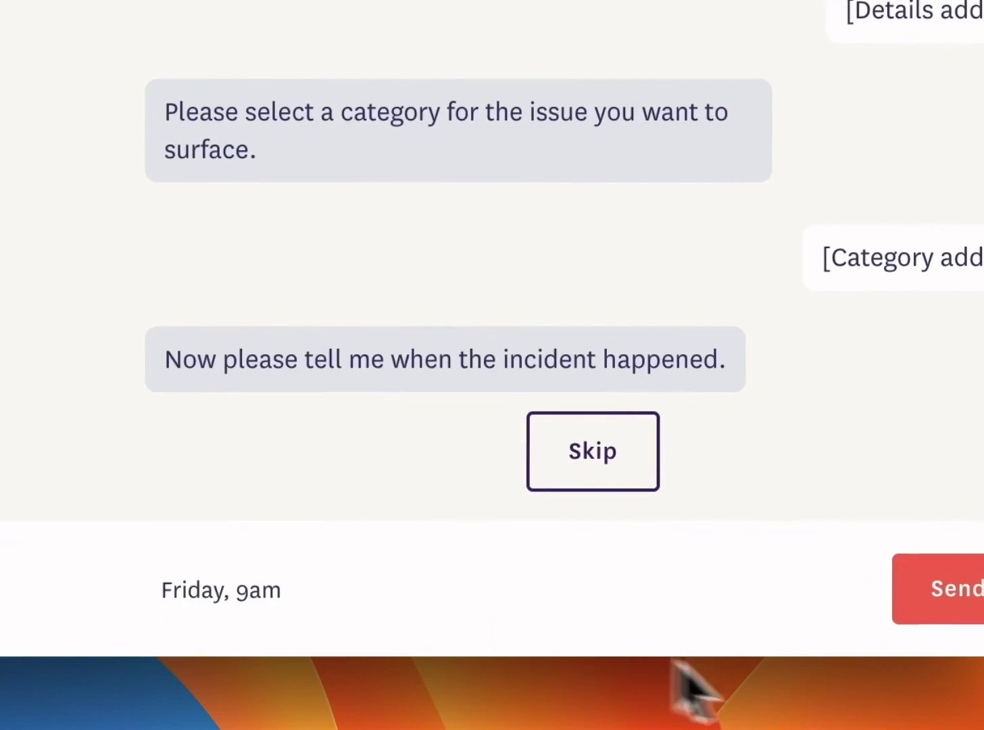
click(921, 596)
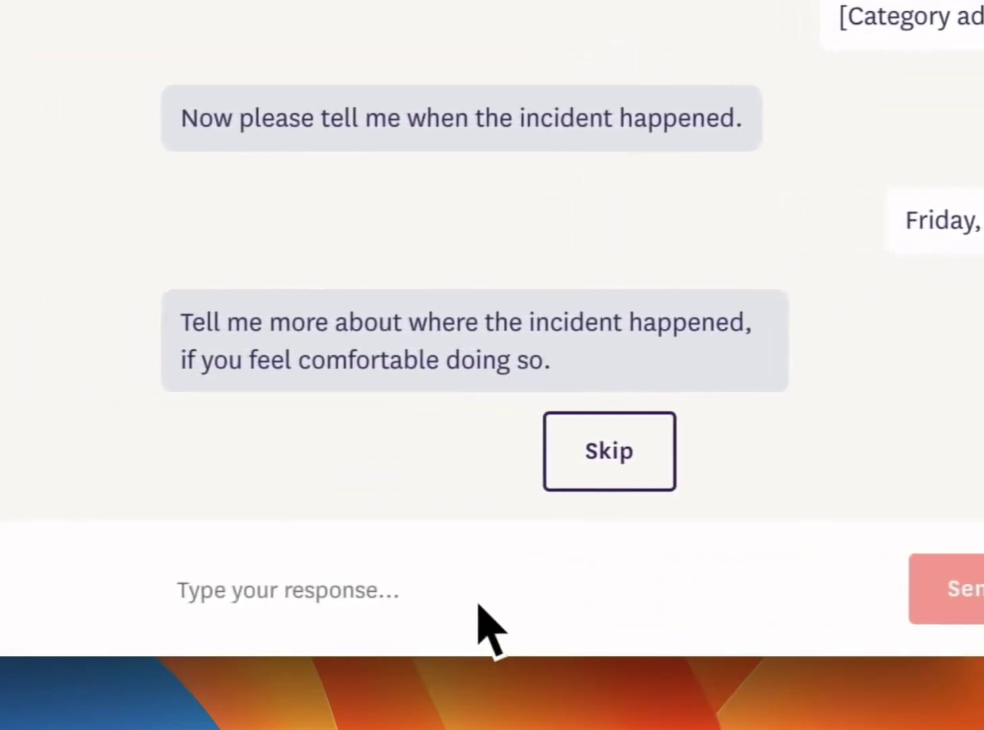
click(496, 625)
text(Office cafeteria)
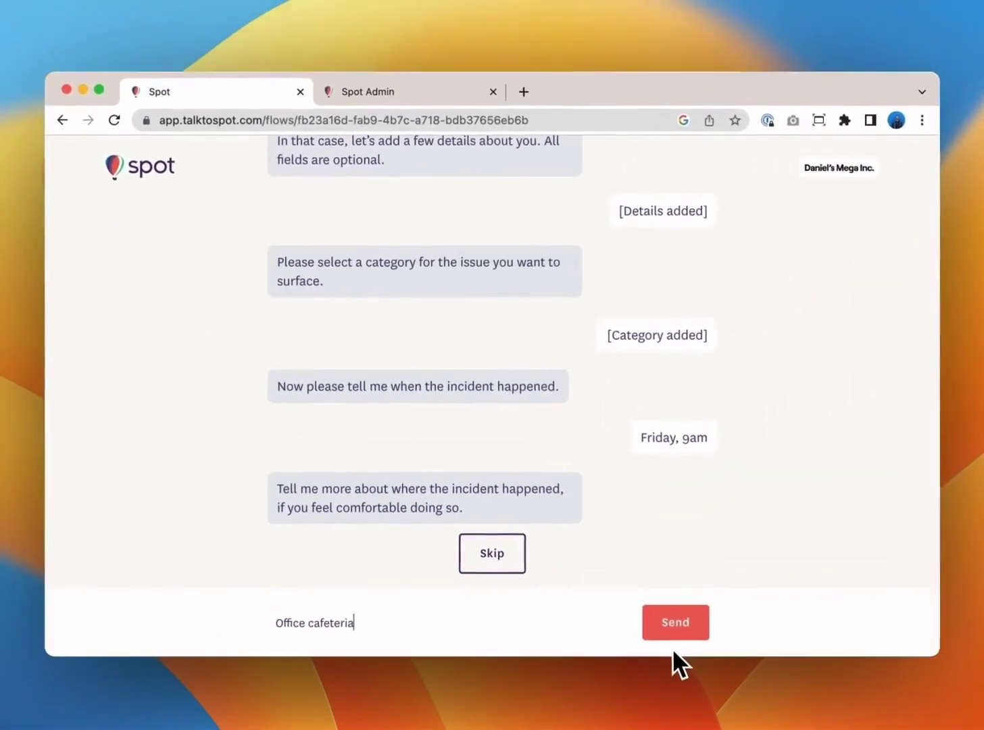
click(676, 630)
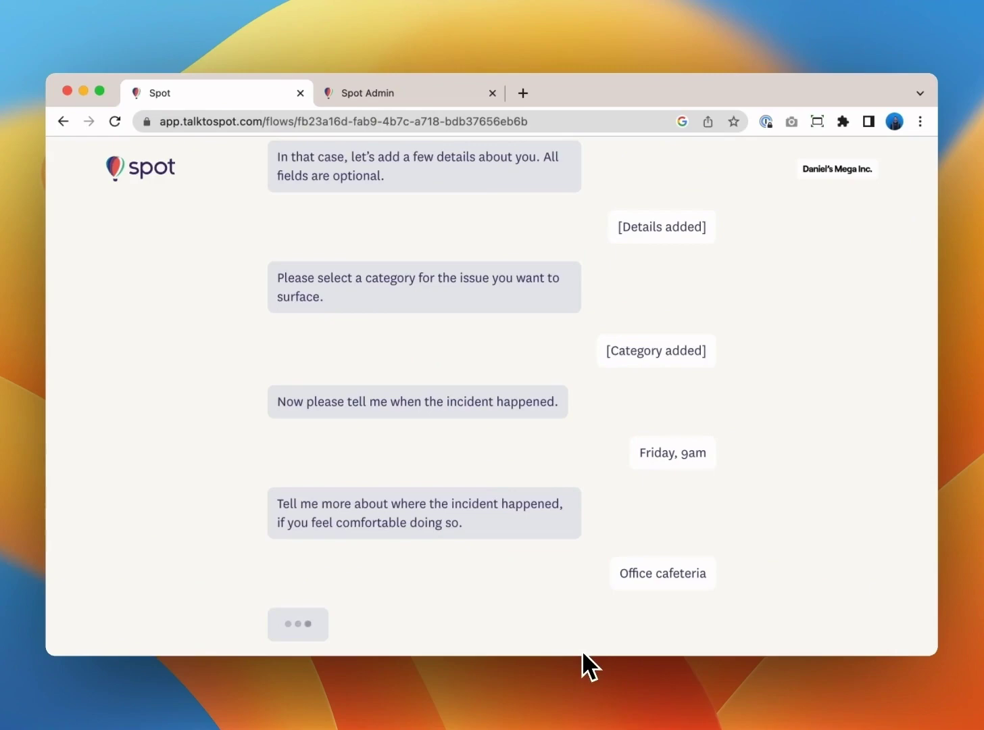
Add the person involved, with work title Manager, and finish the people list.
click(551, 627)
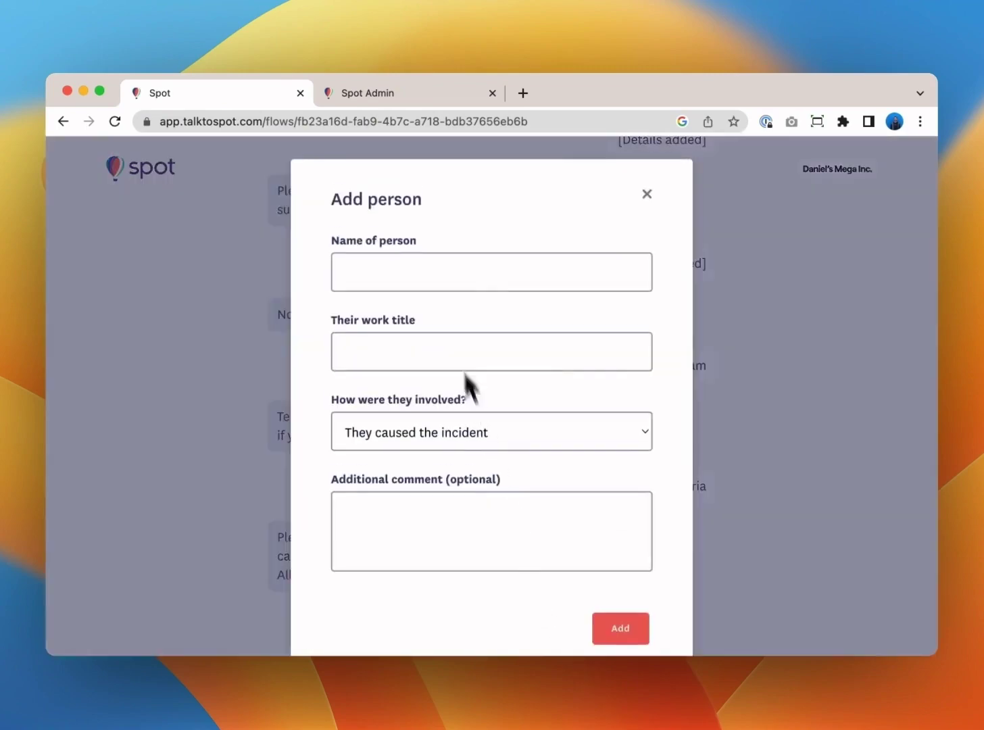
text(Joe)
key(Tab)
text(Manager)
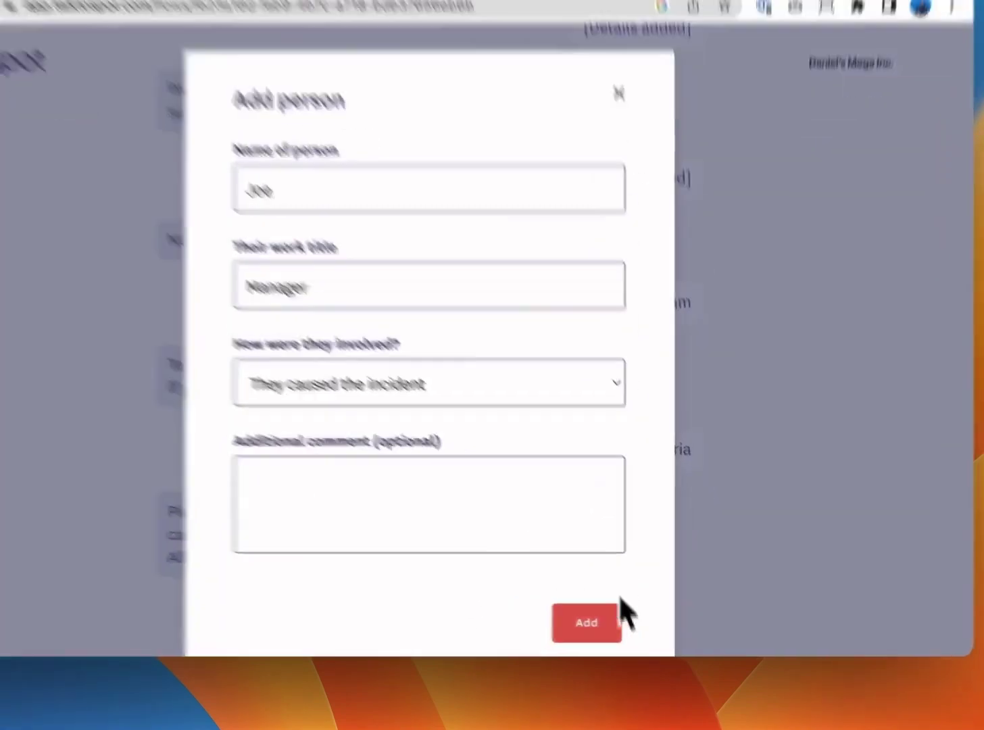
click(621, 628)
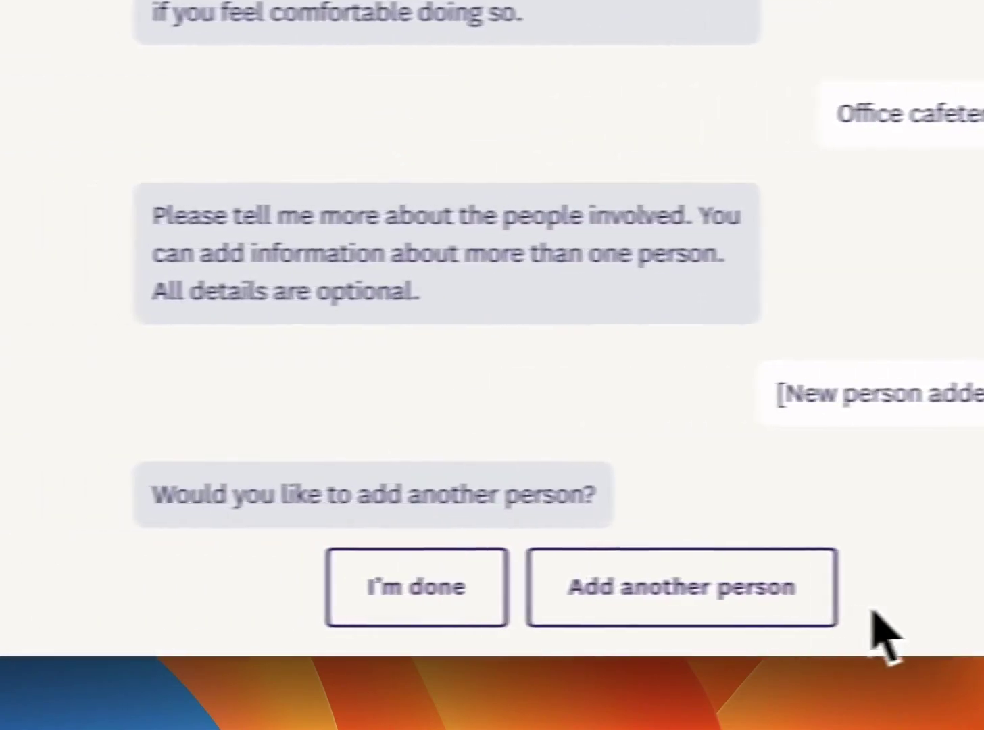
click(476, 605)
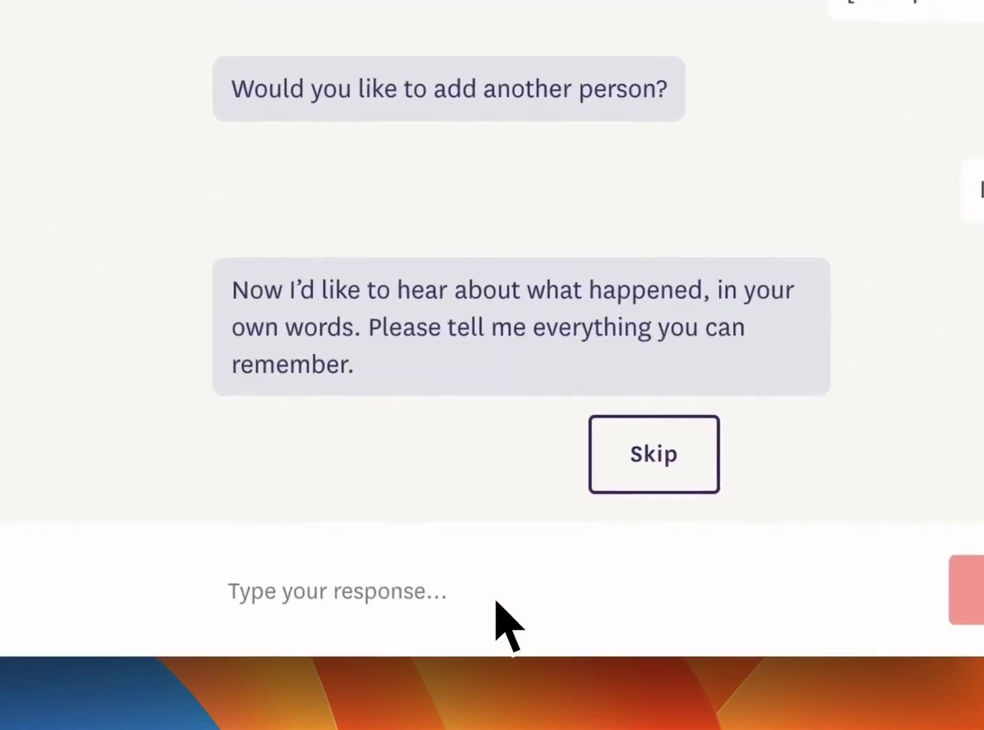
Send the pasted account of the cut-short 1:1 and answer Yes to possible harassment.
click(498, 601)
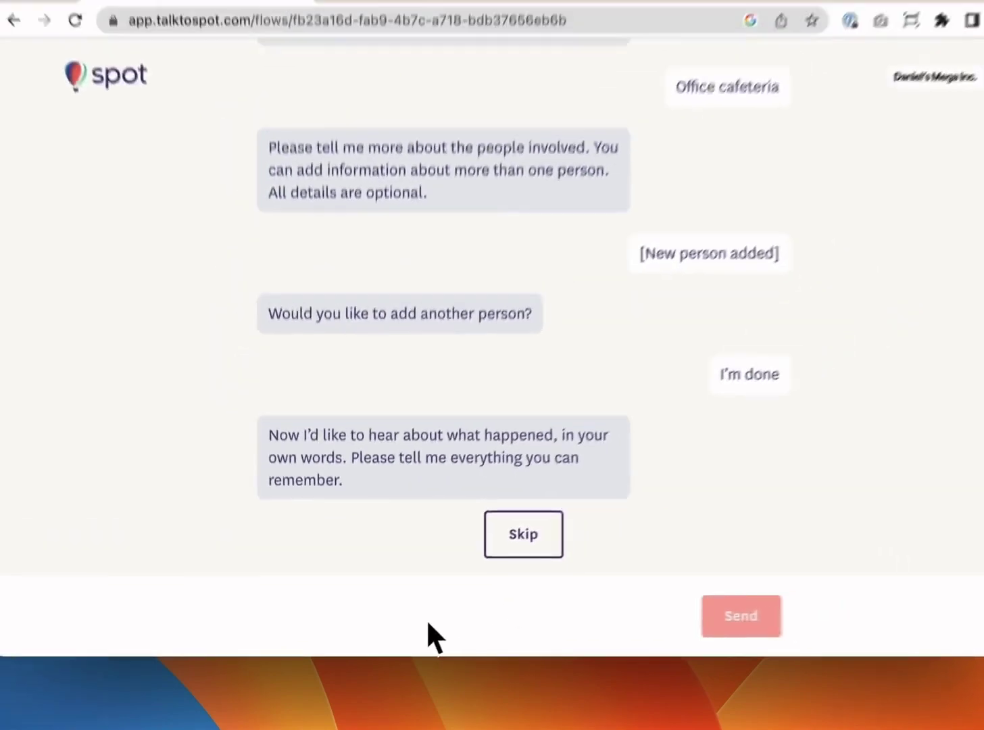
text(My manager had a 1:1 scheduled with me but didn’t give me much time and started chatting with another colleague instead. He does this all the time, making me feel that I’m not important or valued.)
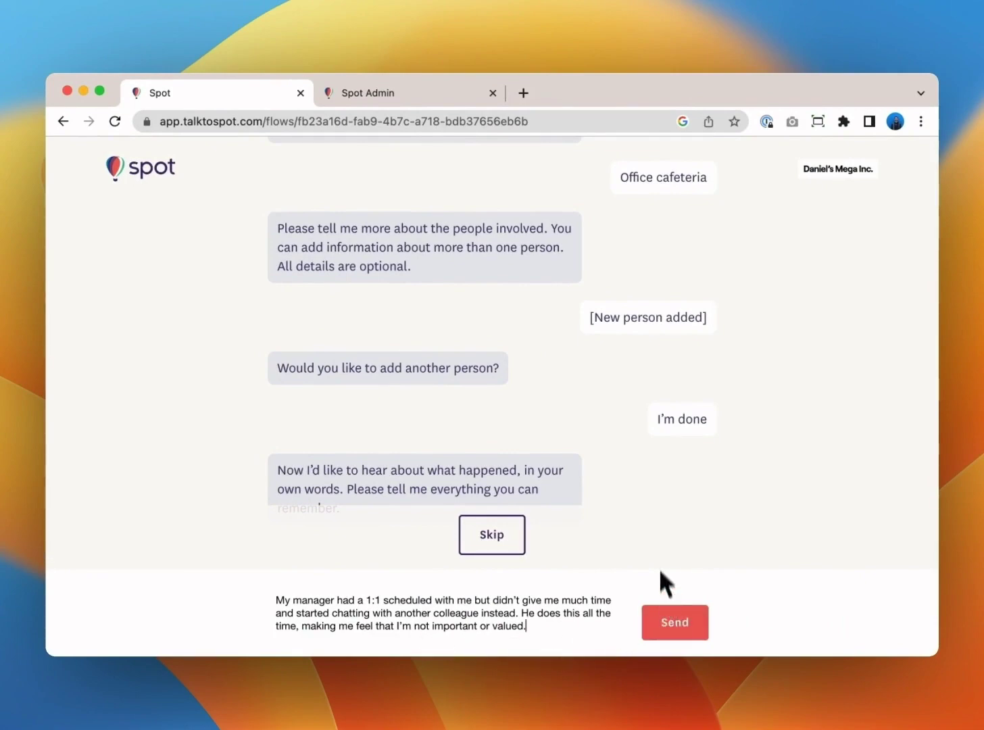
click(673, 621)
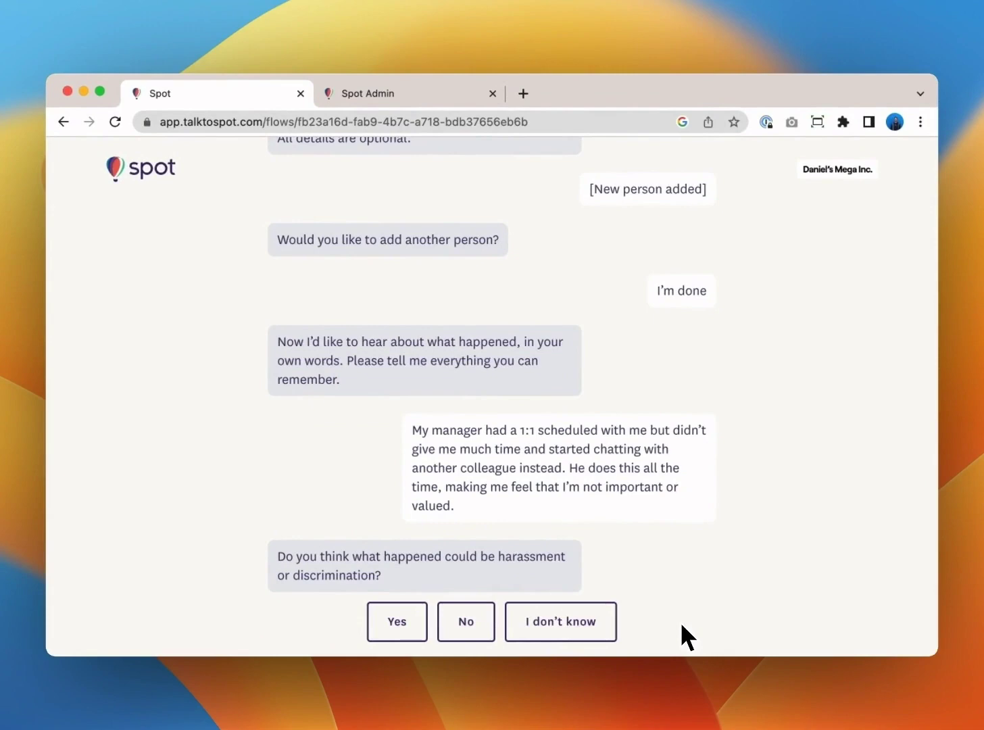
click(398, 622)
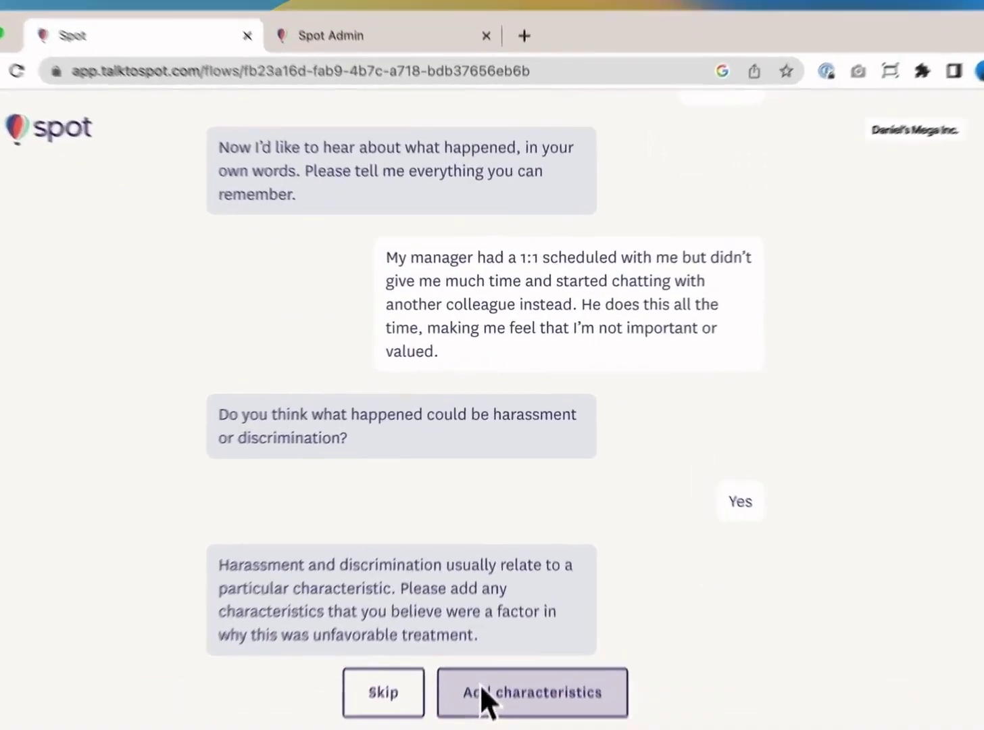
Skip the contributing characteristics question without adding any.
click(494, 627)
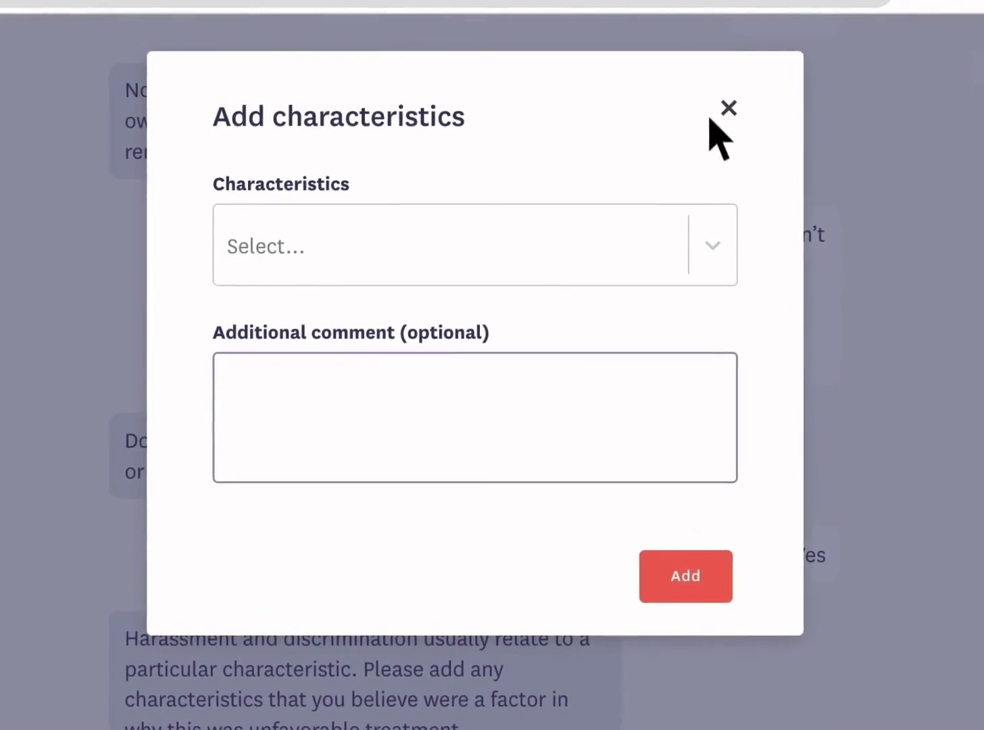
click(713, 250)
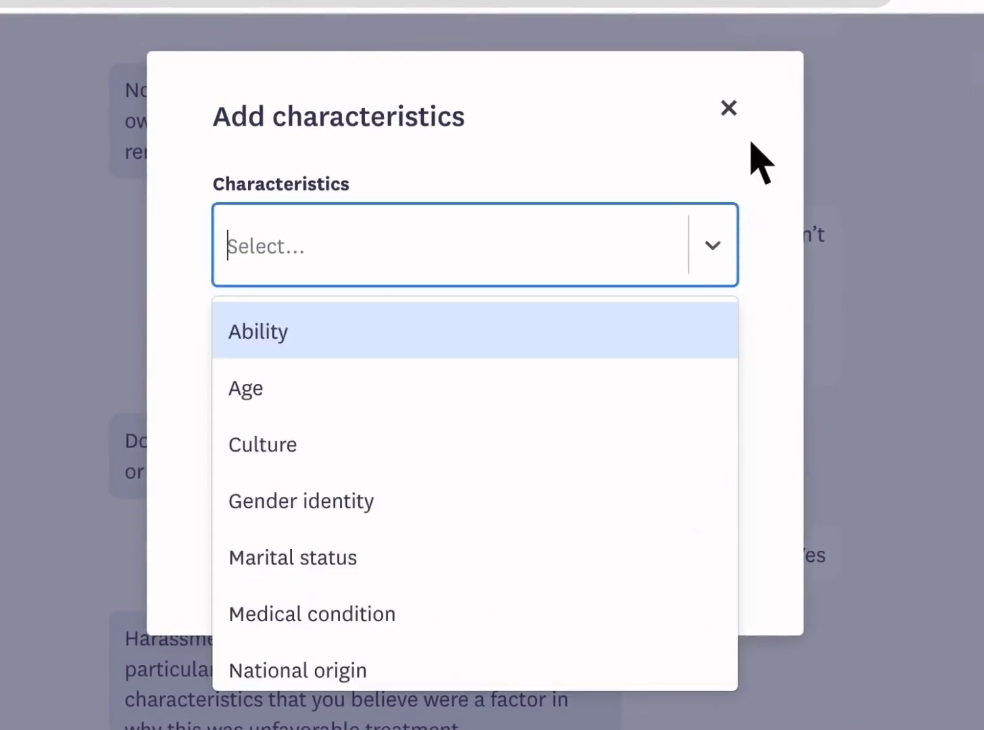
click(739, 122)
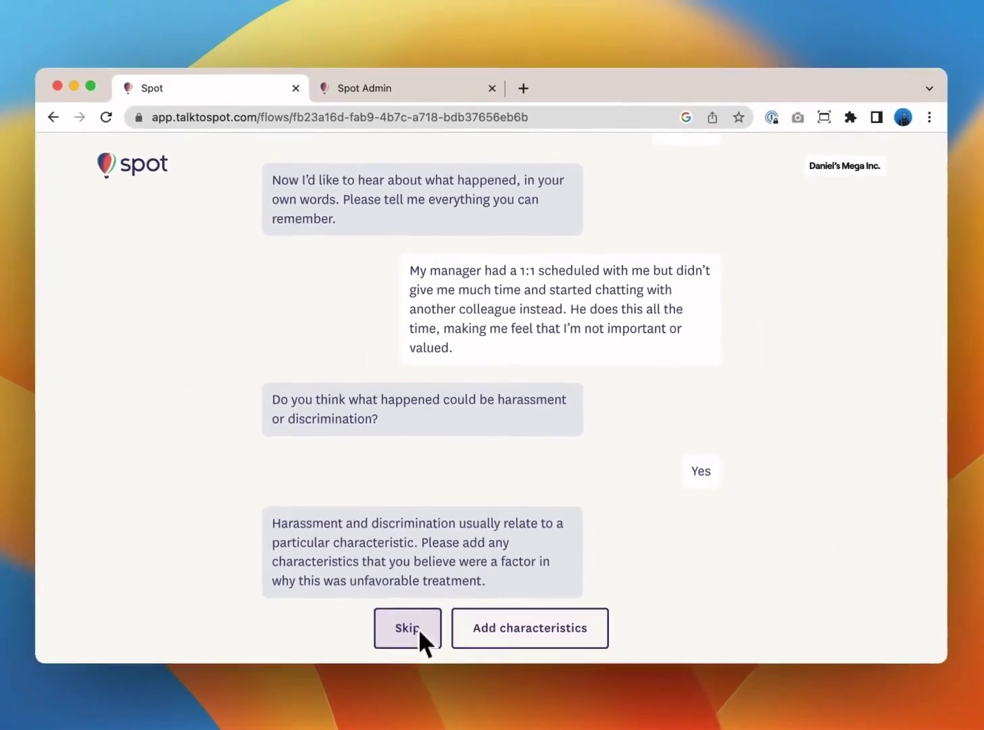
click(386, 685)
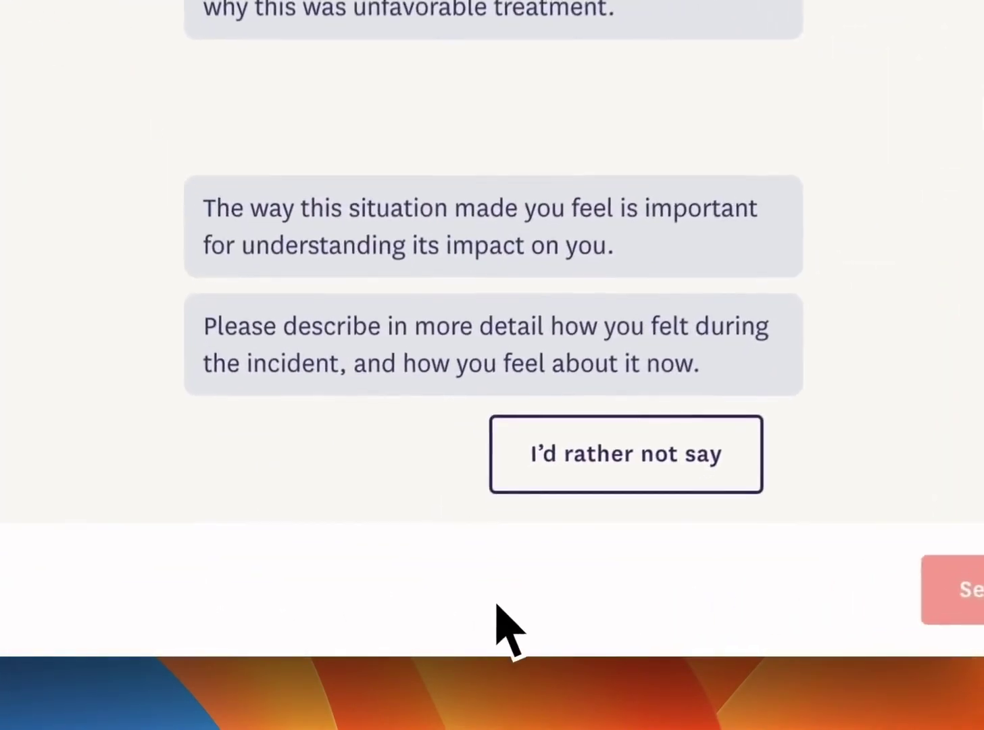
Send the pasted paragraph about fearing backlash, with its trailing period removed.
click(499, 606)
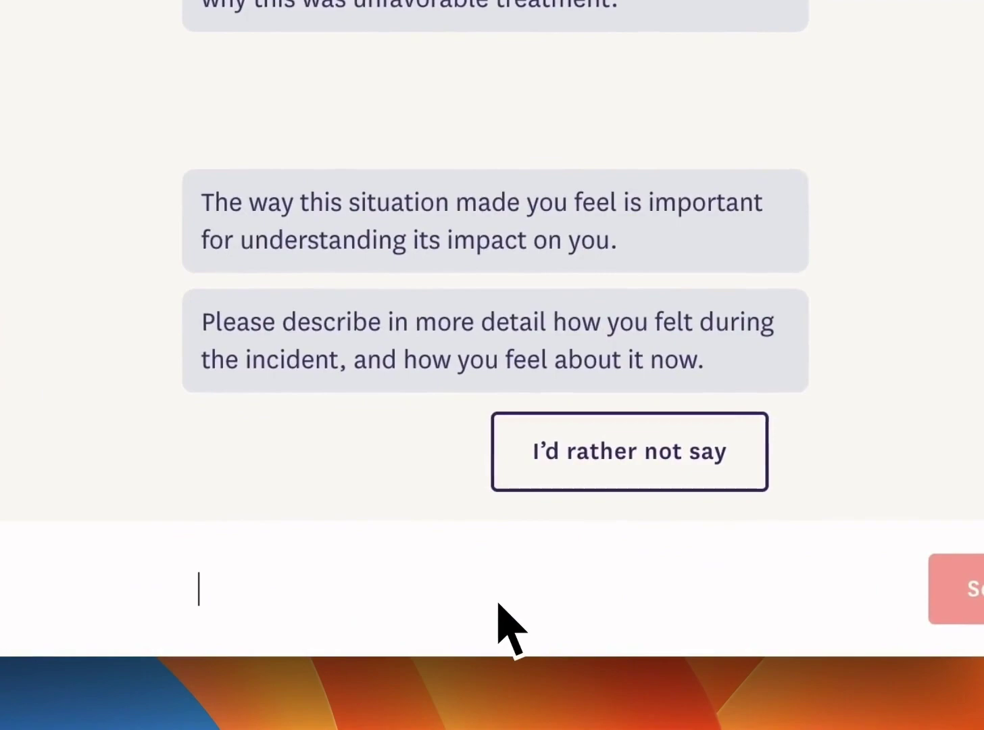
text(I should probably have a discussion with my manager about this, but I’m really scared. I don’t want to deal with backlash. I wish managers would take their 1:1s more seriously, listen to their direct reports, and spend time on our professional development.)
key(BackSpace)
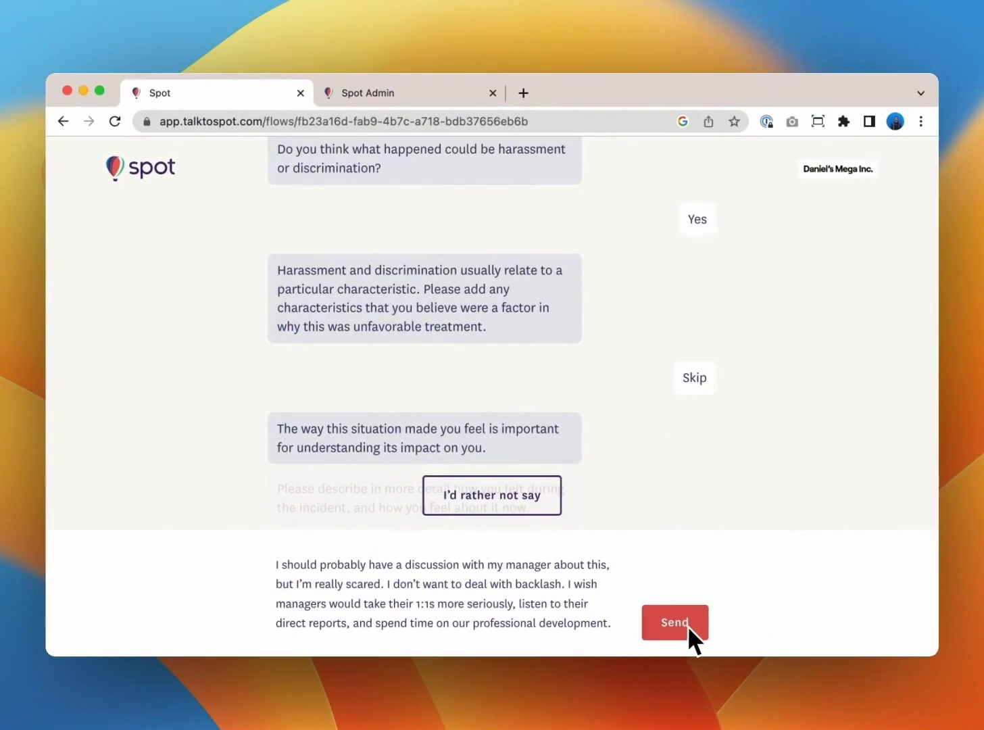
click(688, 625)
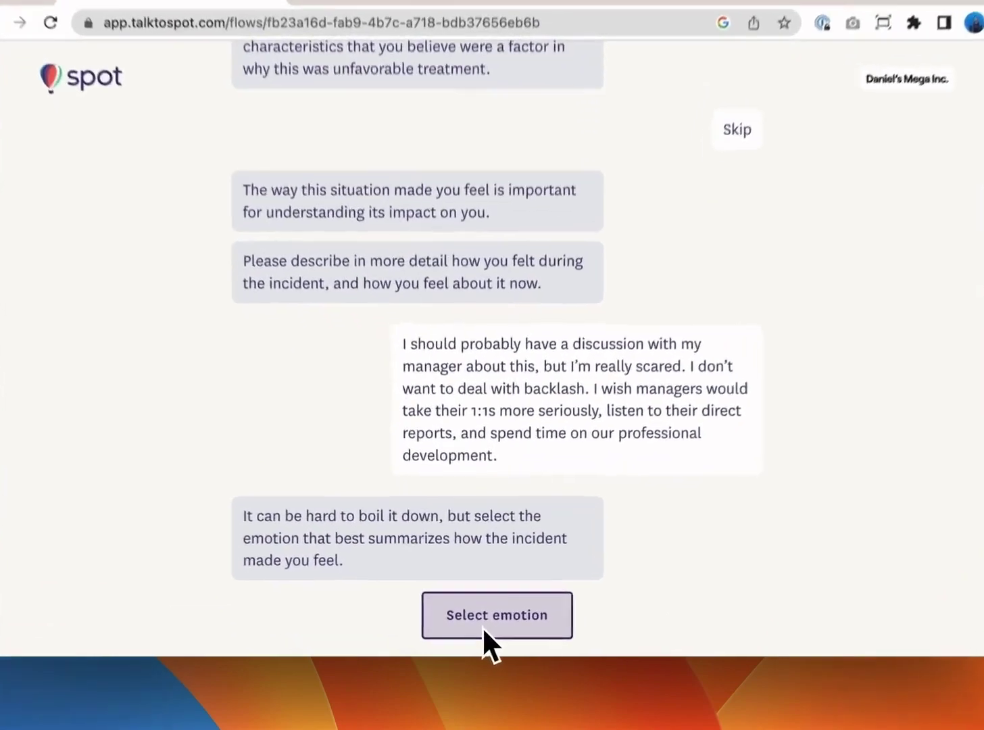
Choose Scared as the emotion and suggest more manager training and clearer expectations.
click(482, 626)
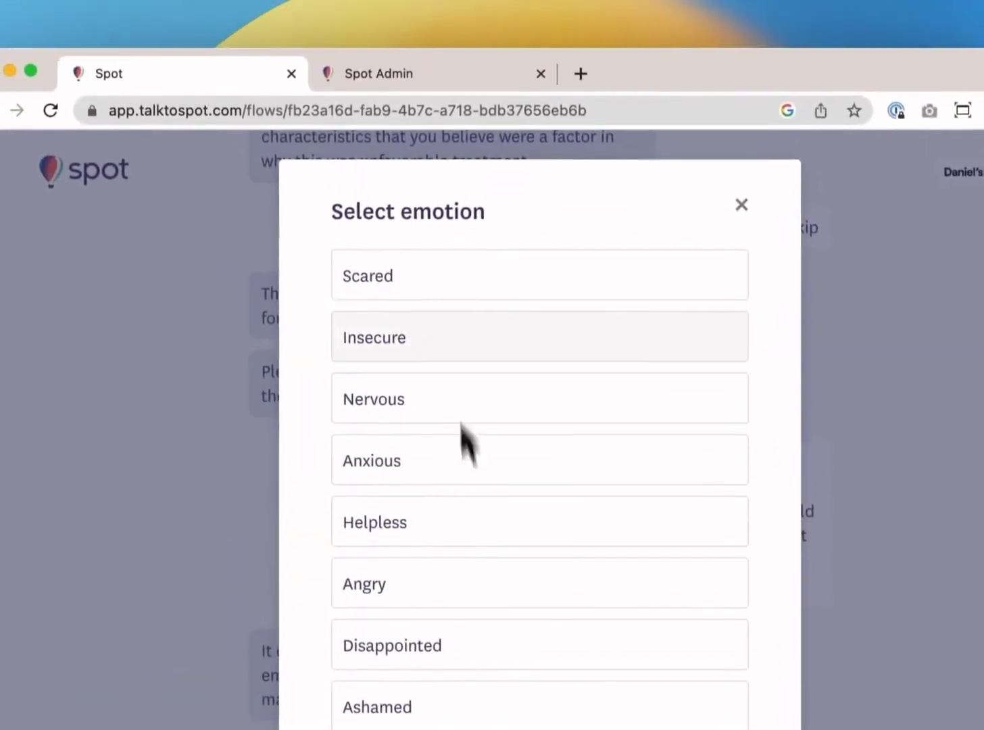
click(436, 287)
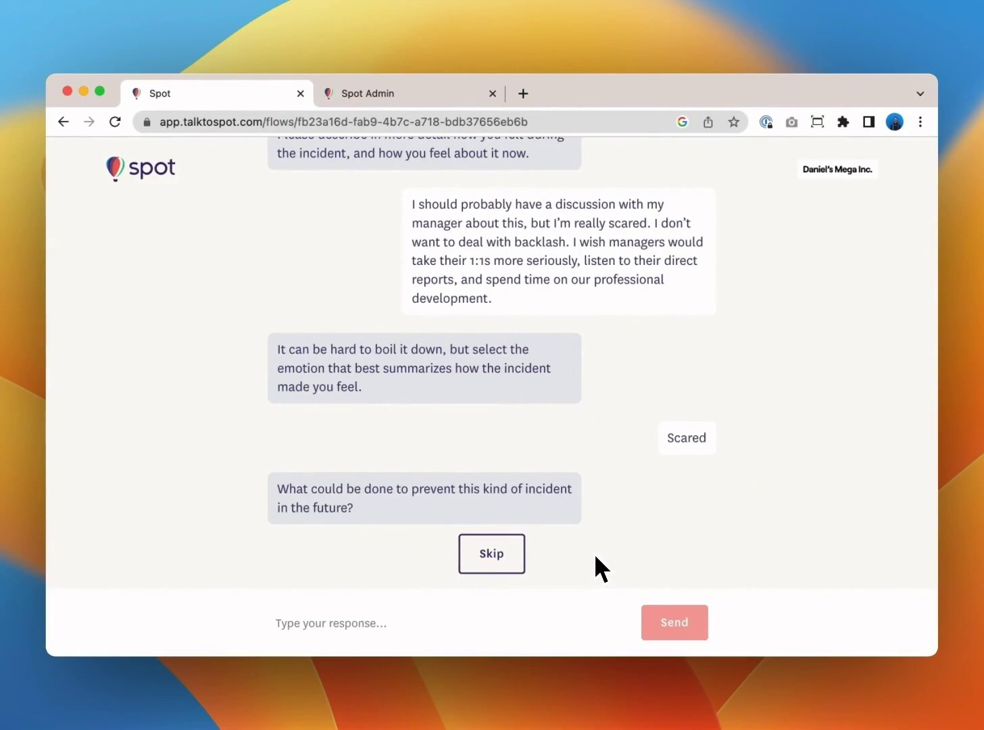
click(500, 617)
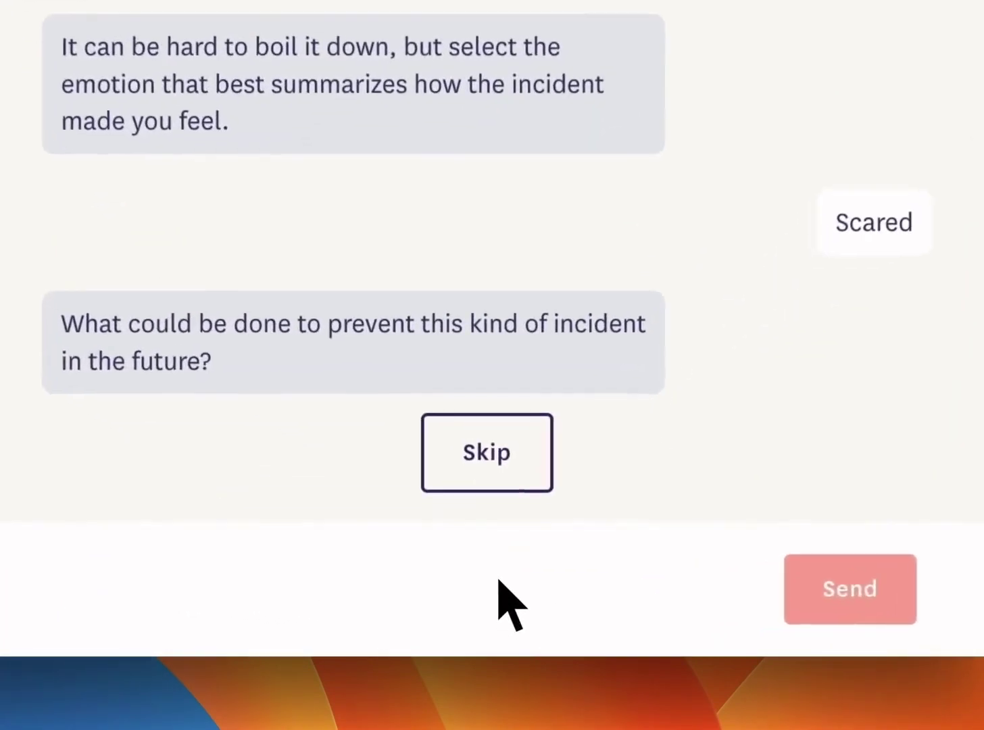
text(More man)
text(ager training and clear)
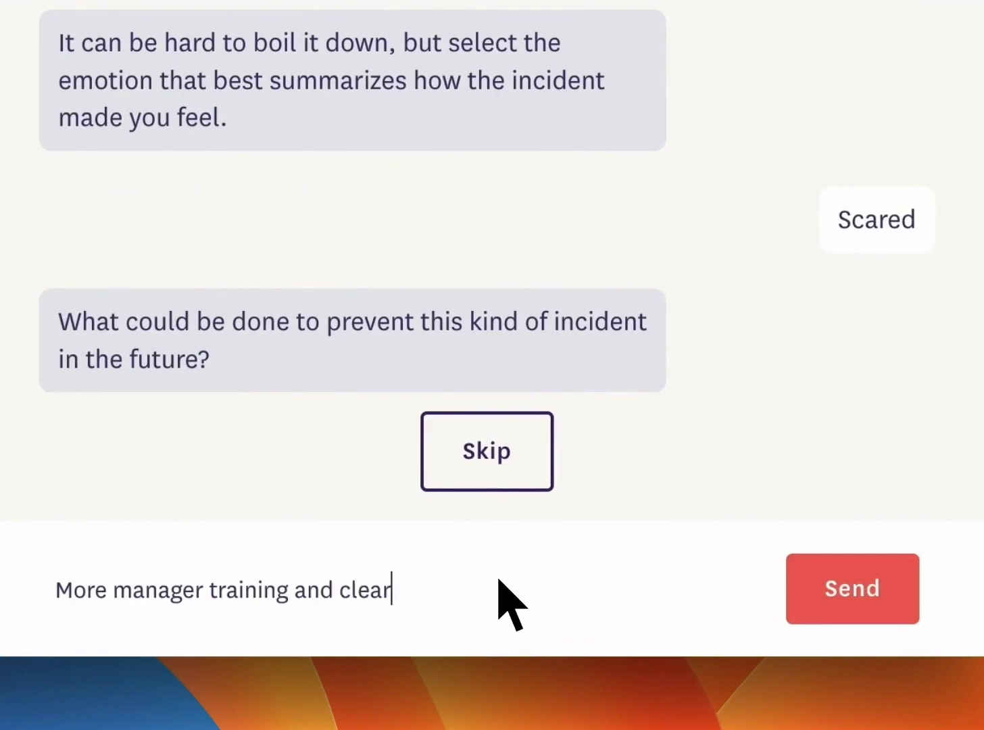
text(er expectations)
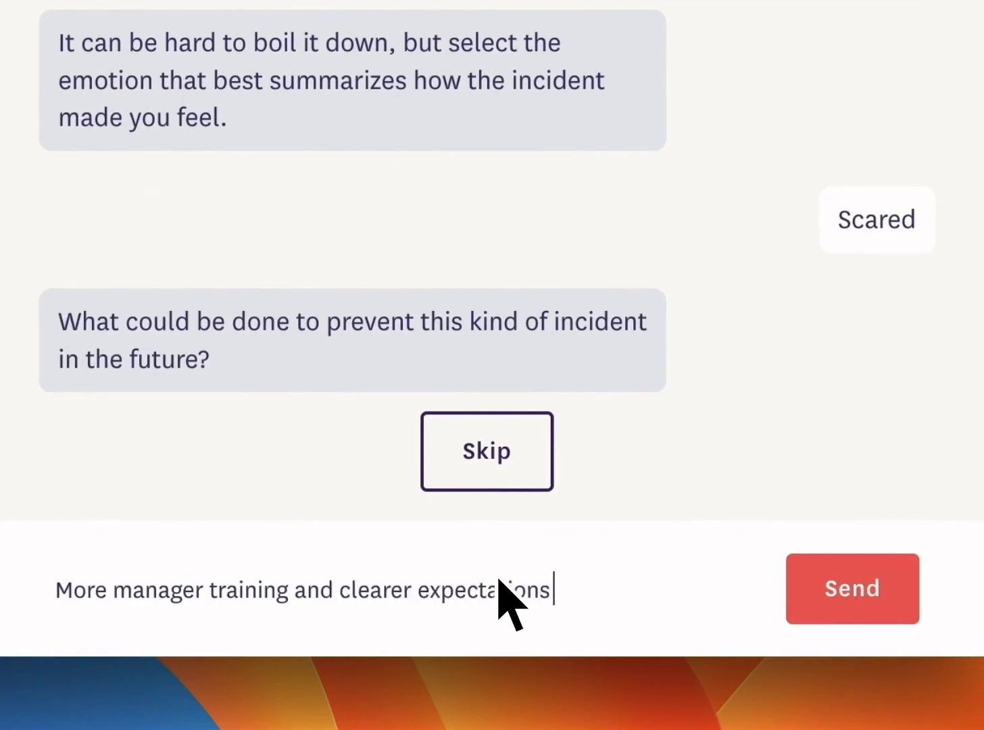
text( of manager res)
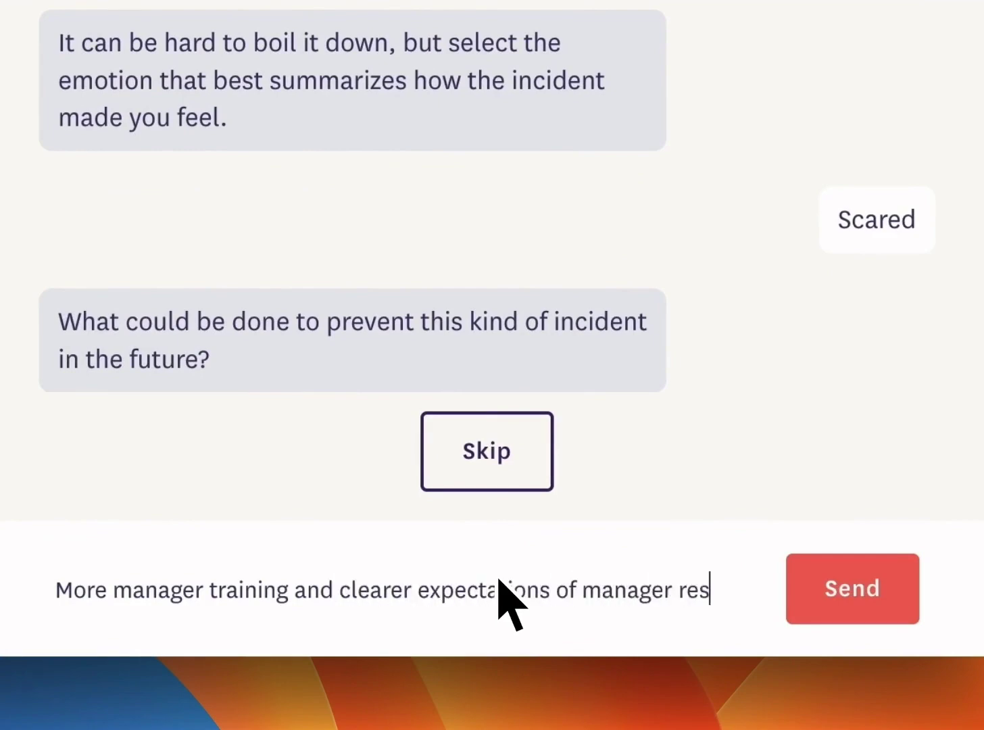
text(ponsibilities)
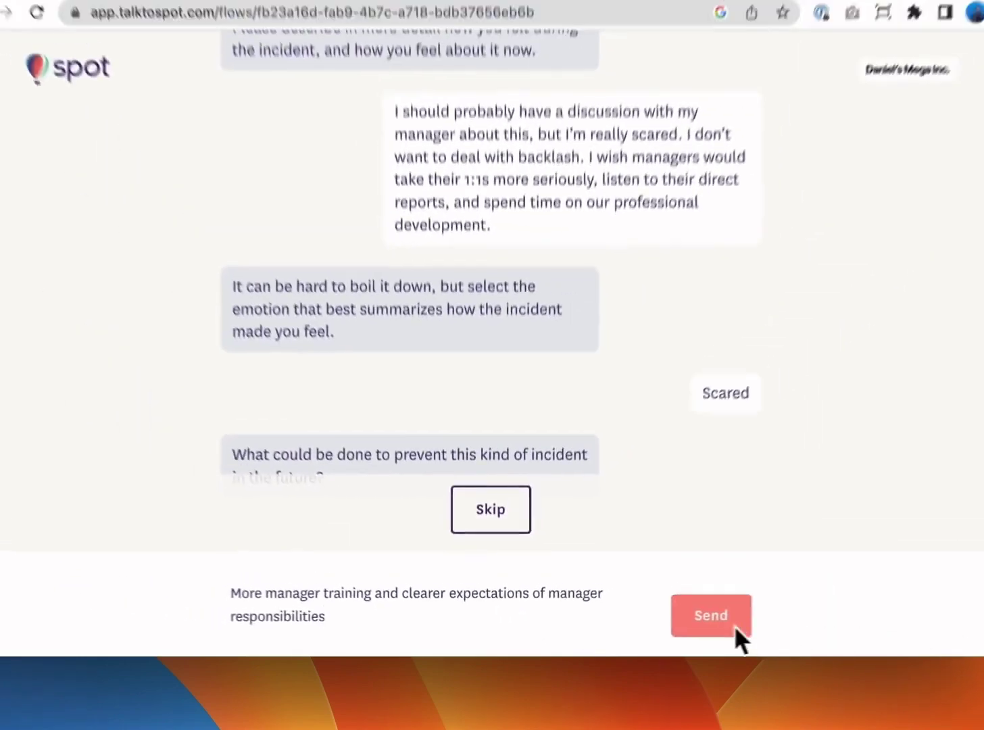
click(872, 609)
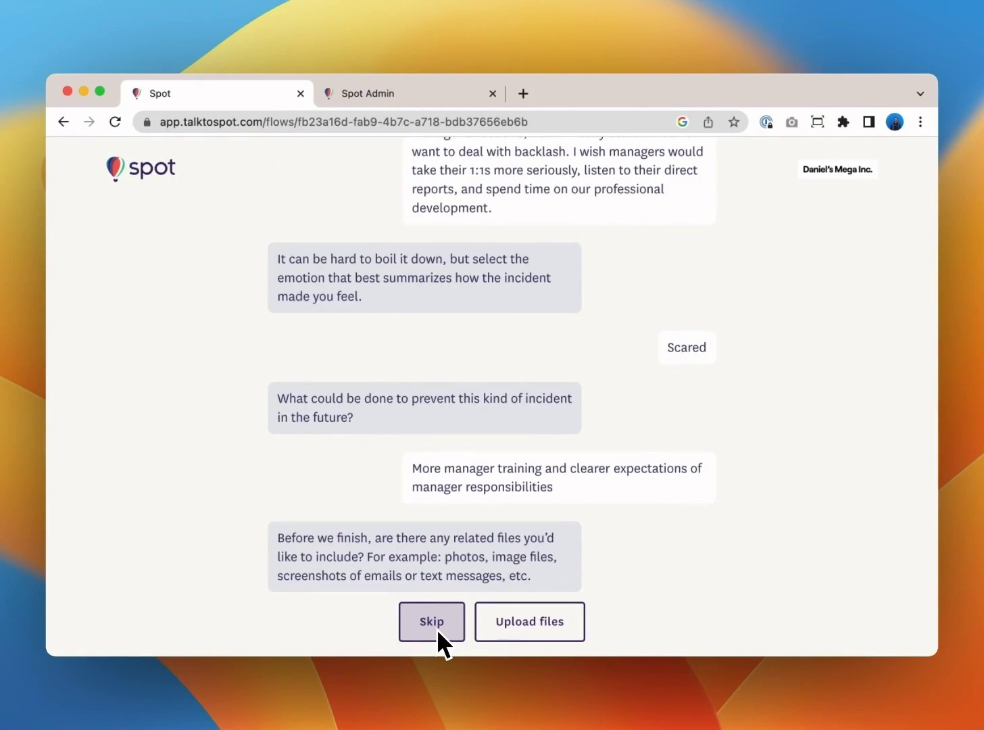
Skip attaching files and title the incident 'Unfair treatment by manager'.
click(437, 629)
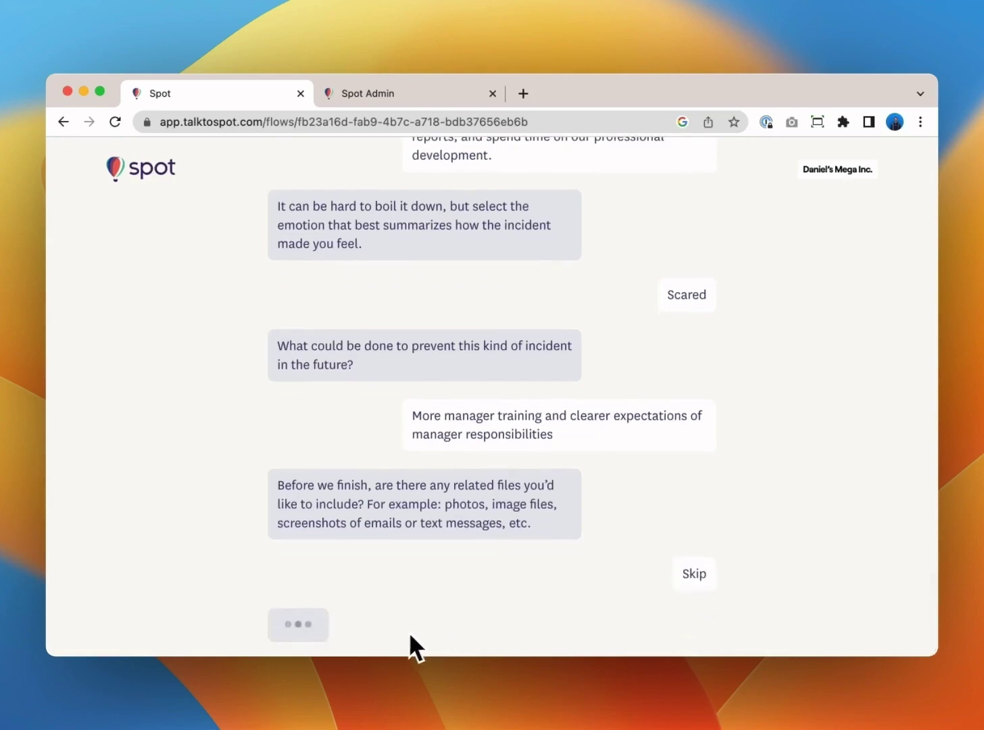
text(Unf)
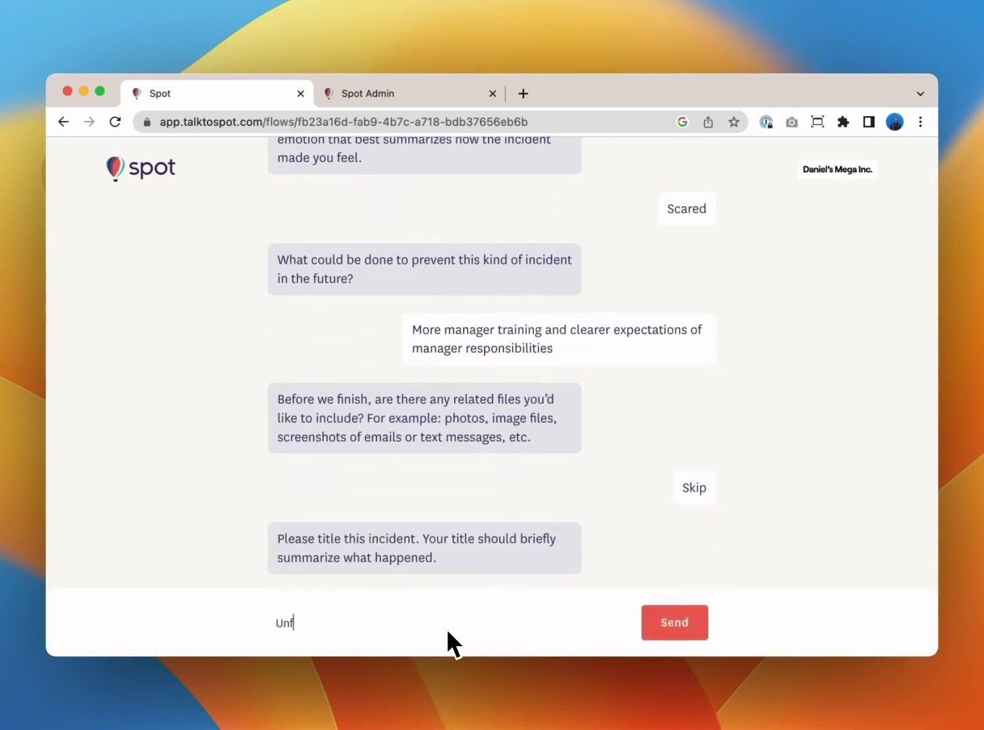
text(air treatment by manager)
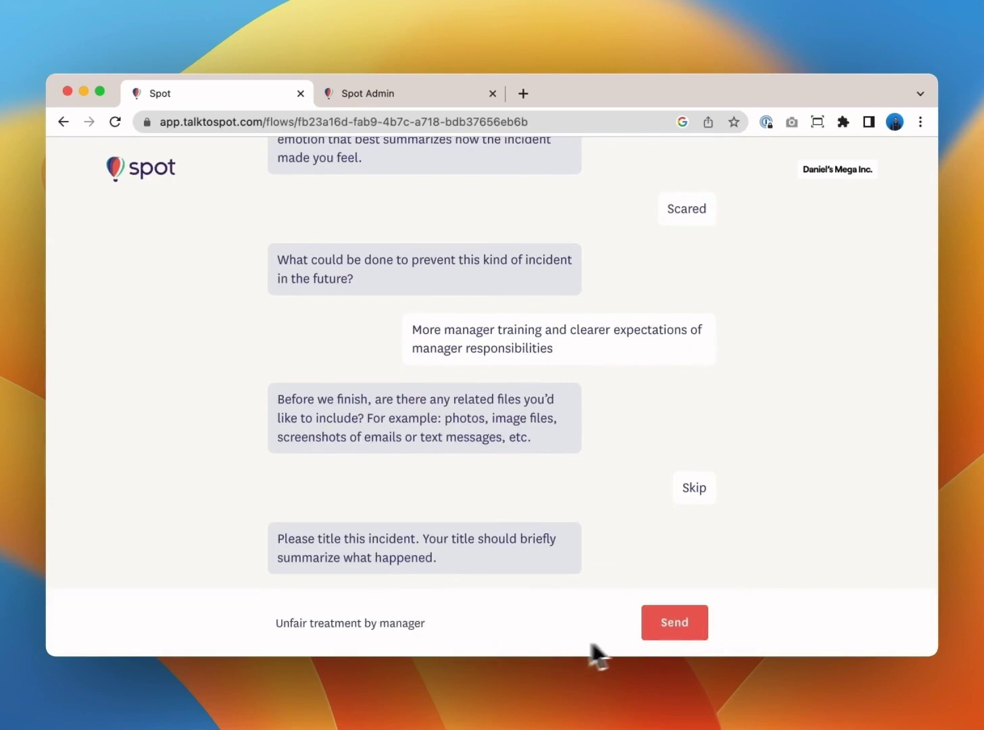
click(686, 625)
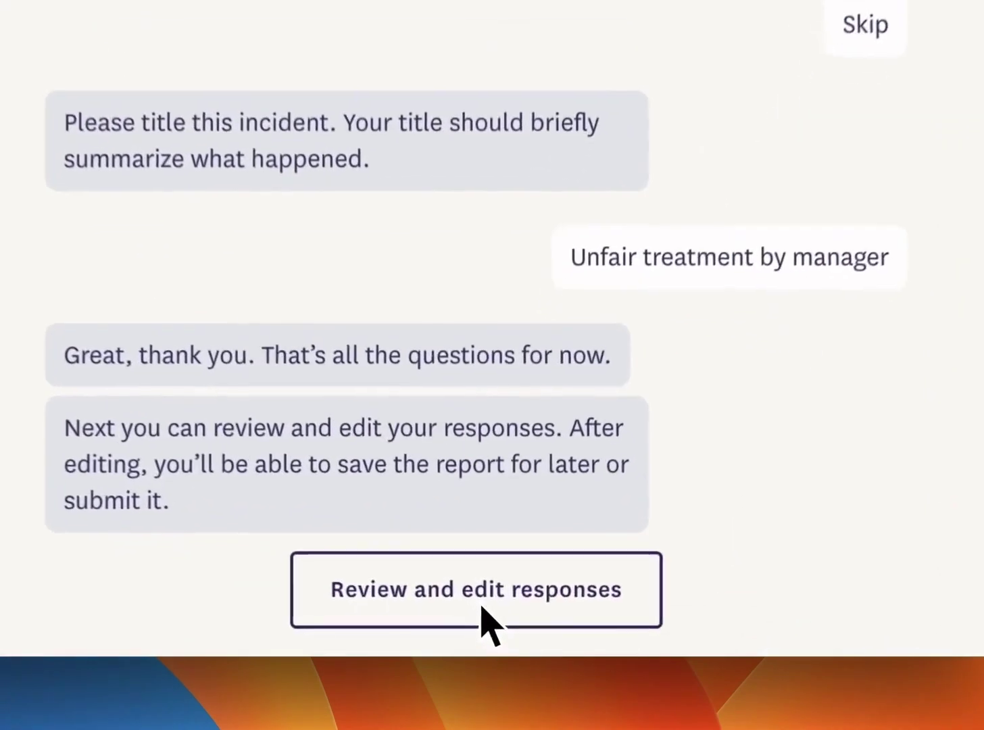
Bring up the review page of all responses and scroll through the answers.
click(483, 608)
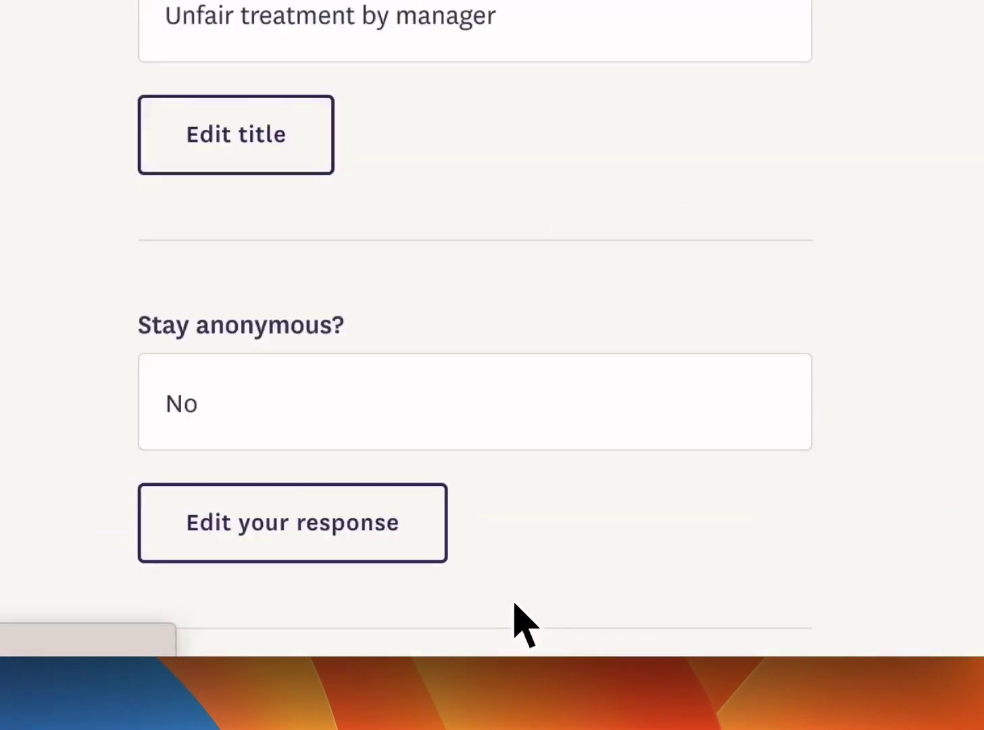
scroll(501, 563, down, 10)
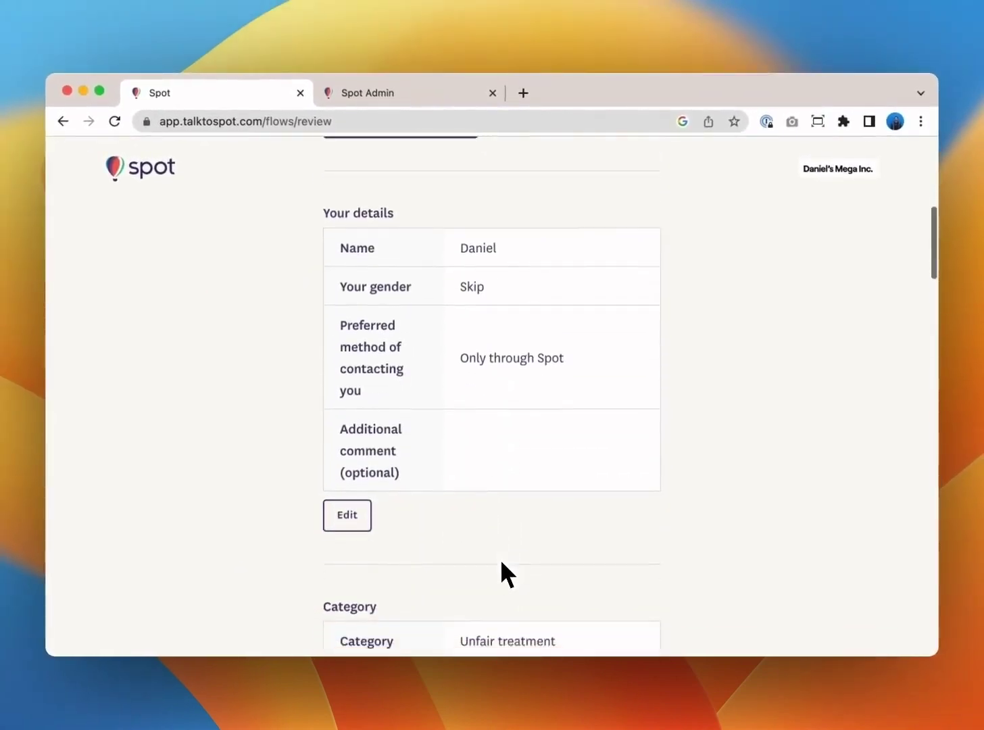
scroll(501, 563, down, 10)
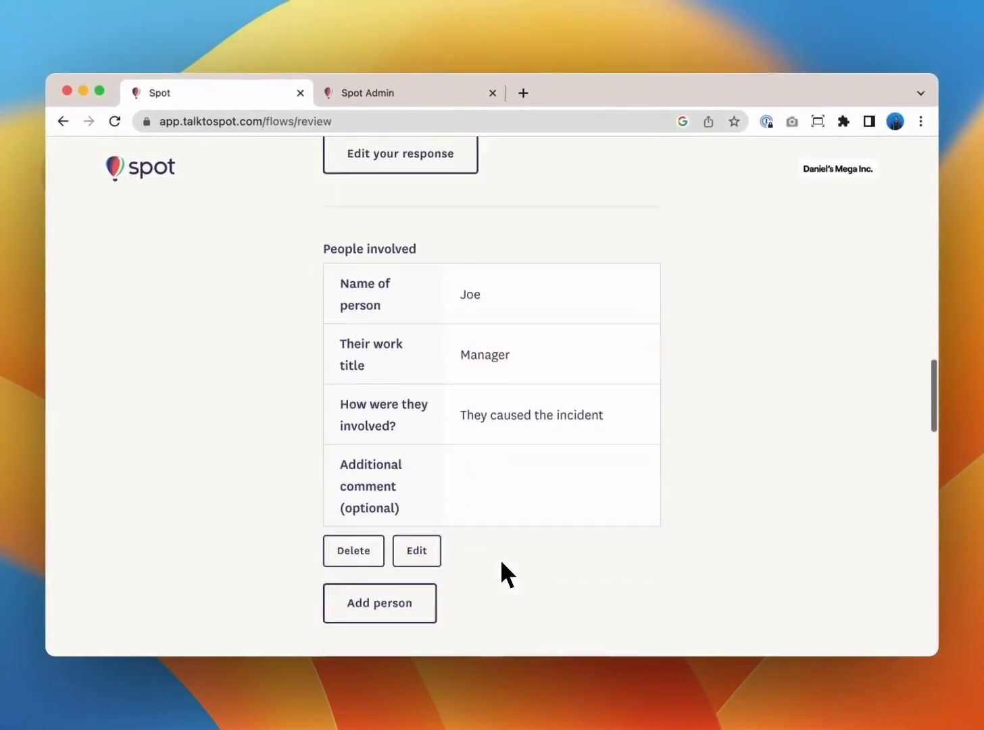
scroll(501, 563, down, 10)
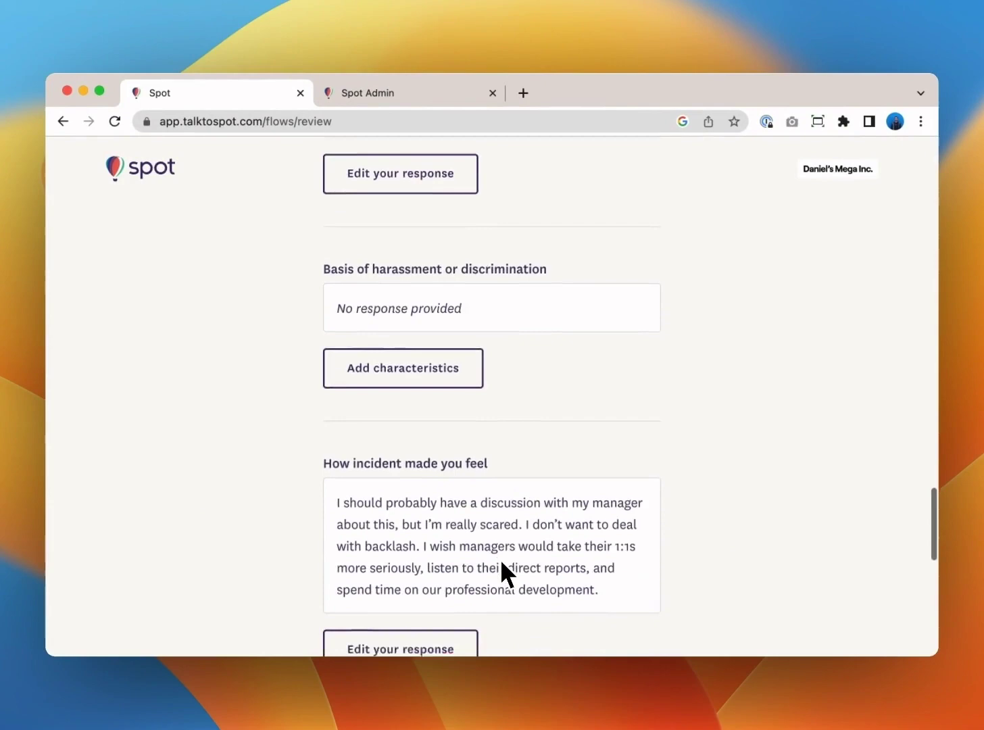
scroll(500, 562, down, 10)
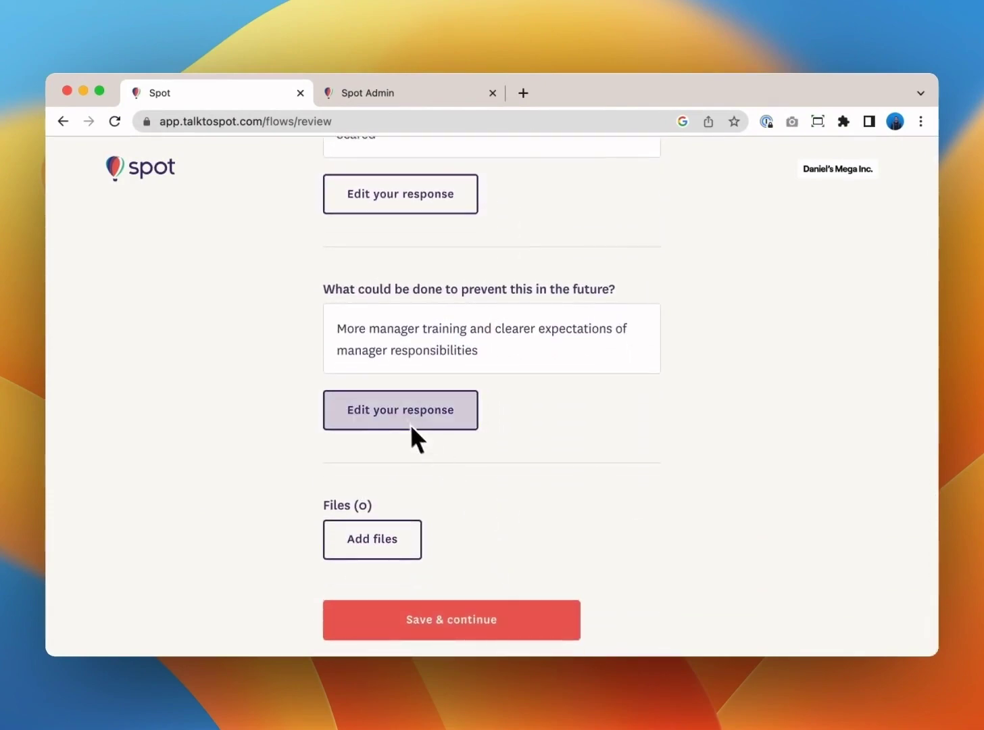
Open the prevention answer for editing, cancel without changes, and save the report.
click(399, 411)
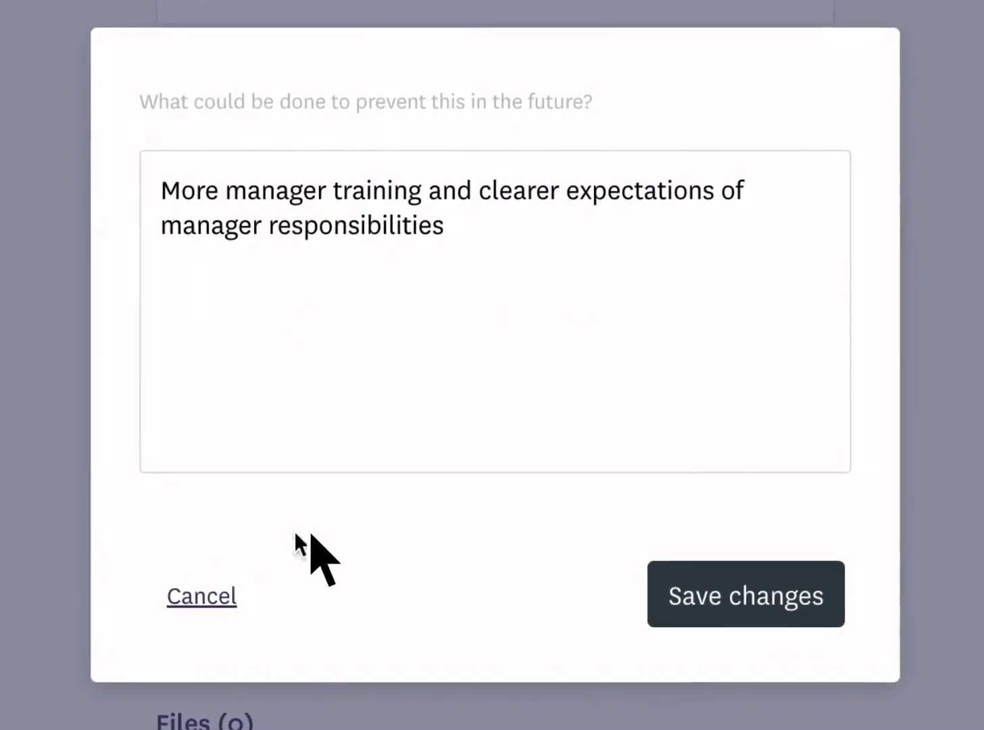
click(203, 596)
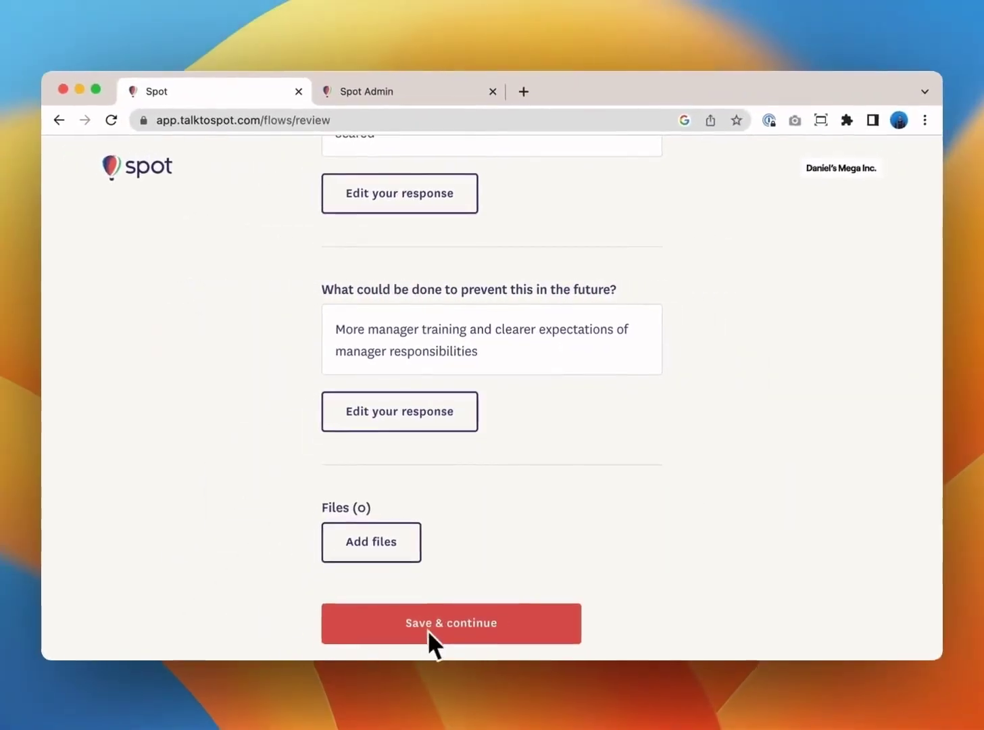
click(429, 621)
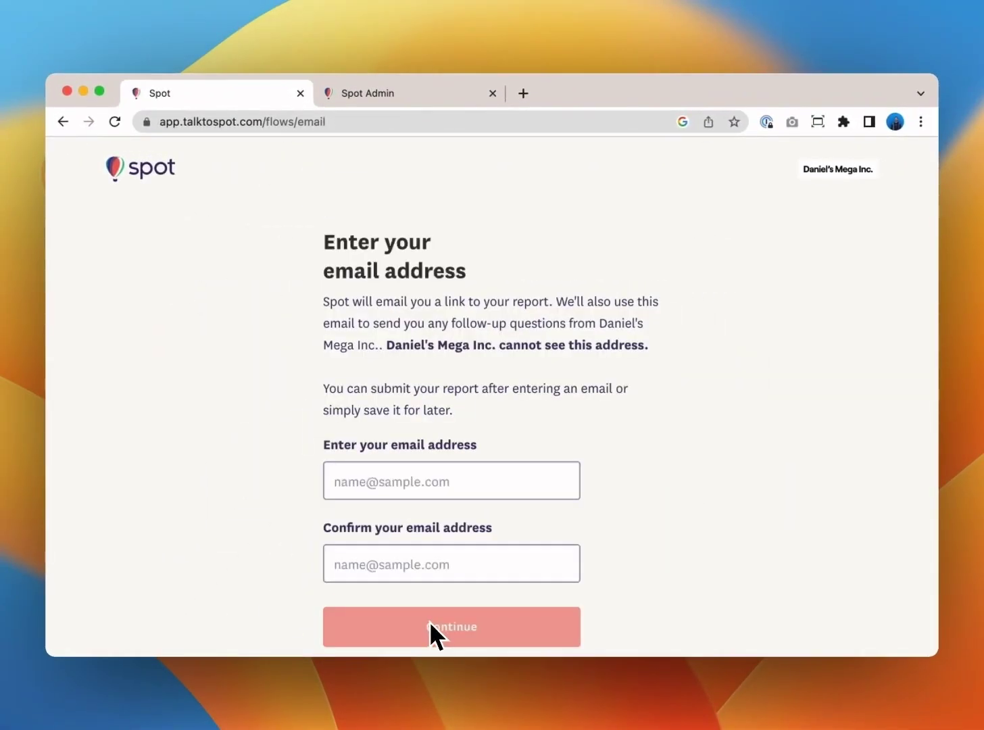
Enter the reporter's e-mail address in the e-mail and confirmation fields.
scroll(430, 625, down, 2)
click(418, 422)
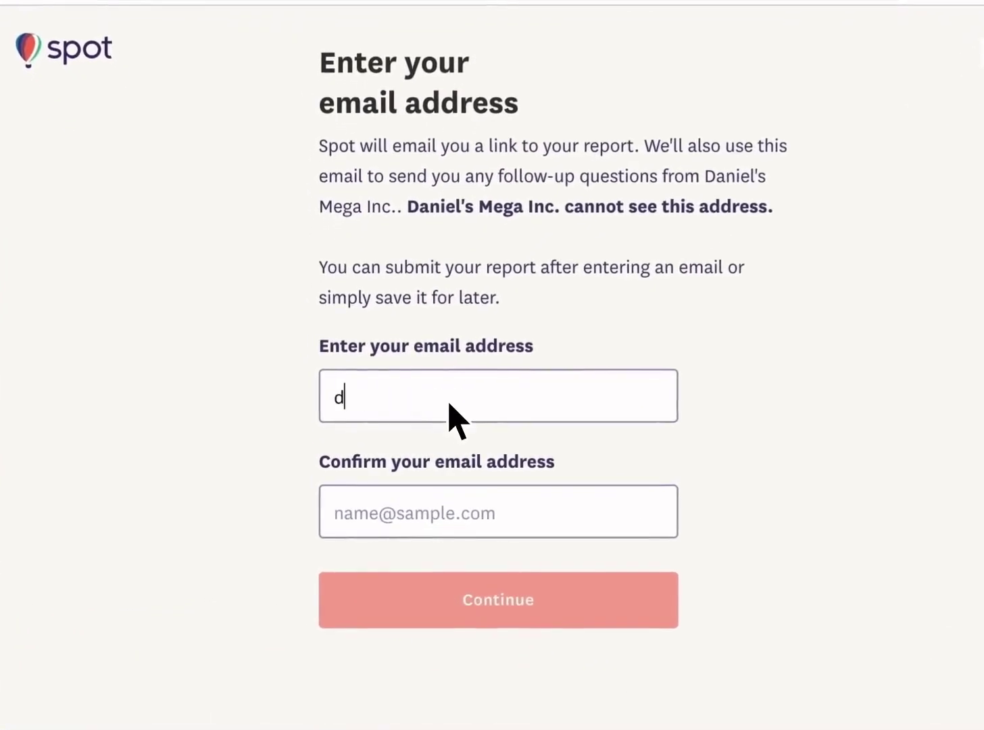
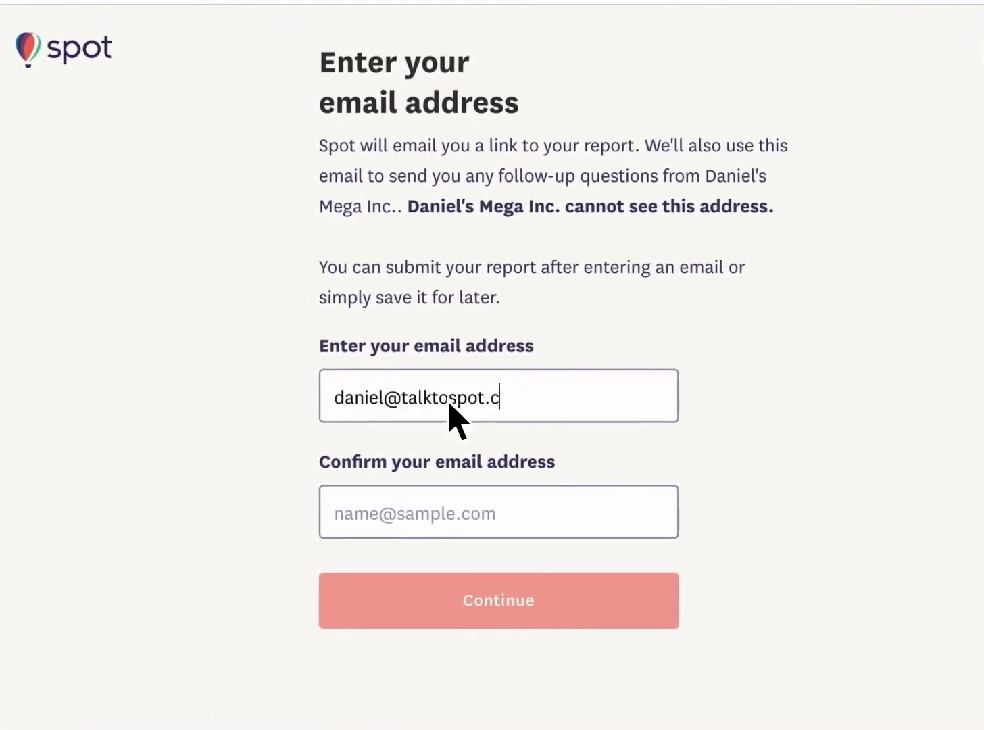
click(453, 524)
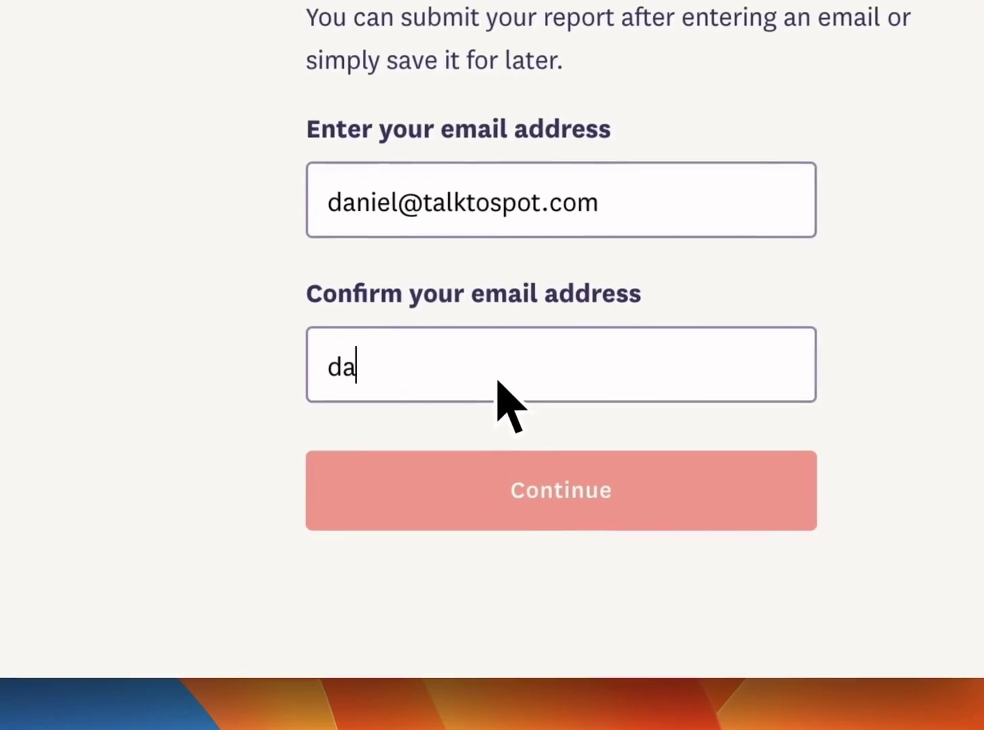
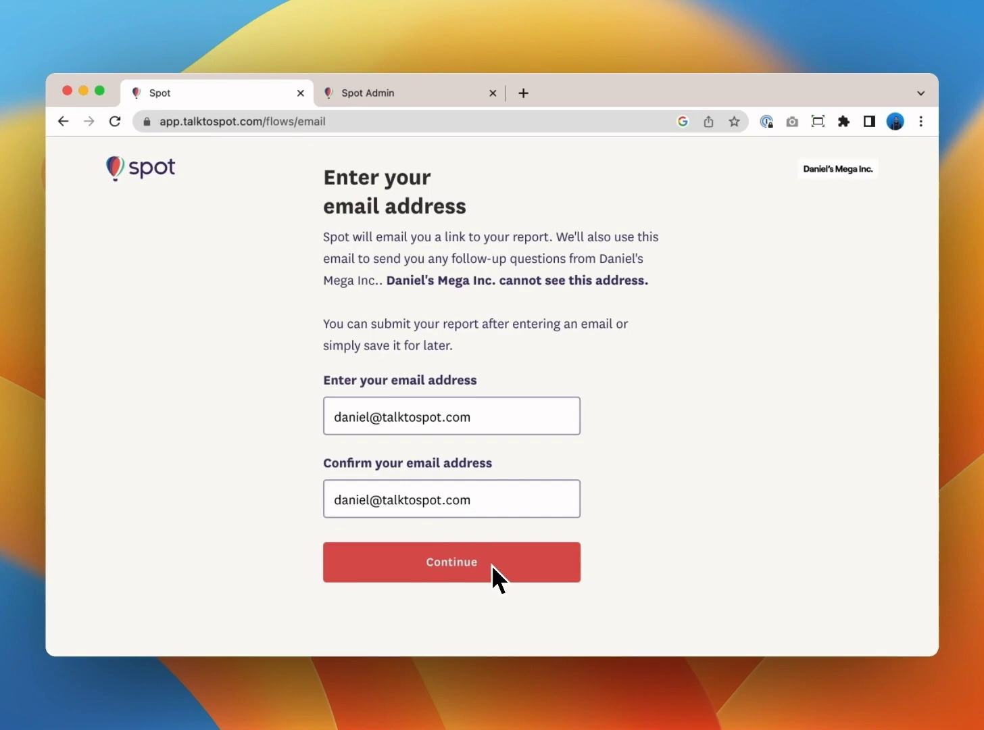
Replace the domain in both e-mail fields with gmail so they match.
click(445, 419)
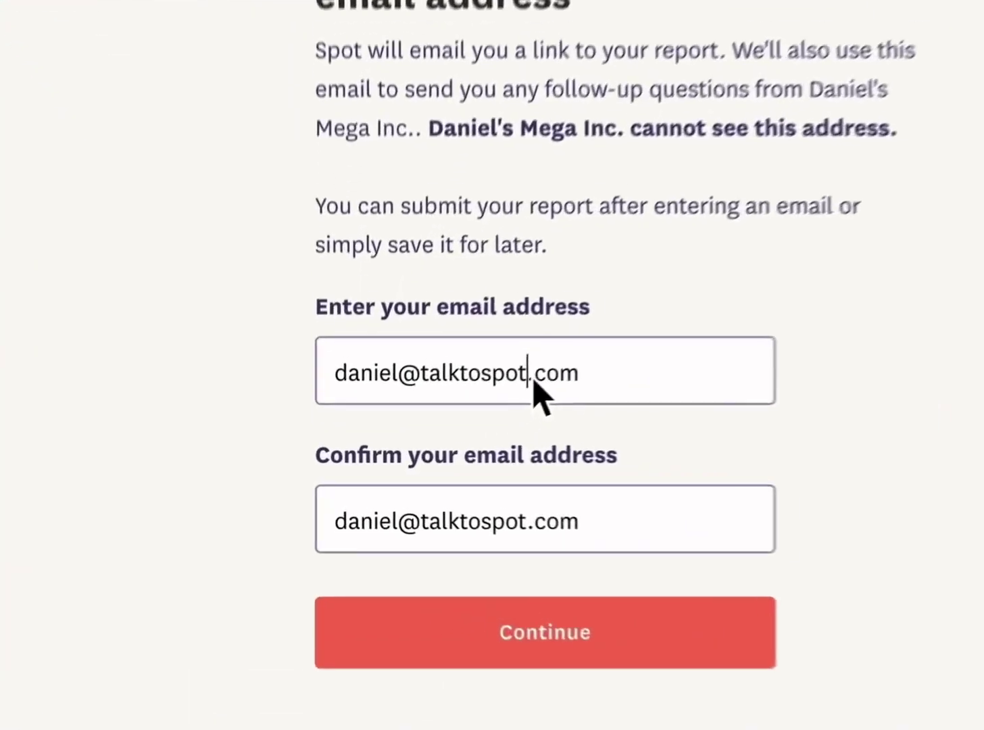
double_click(461, 386)
text(gmail)
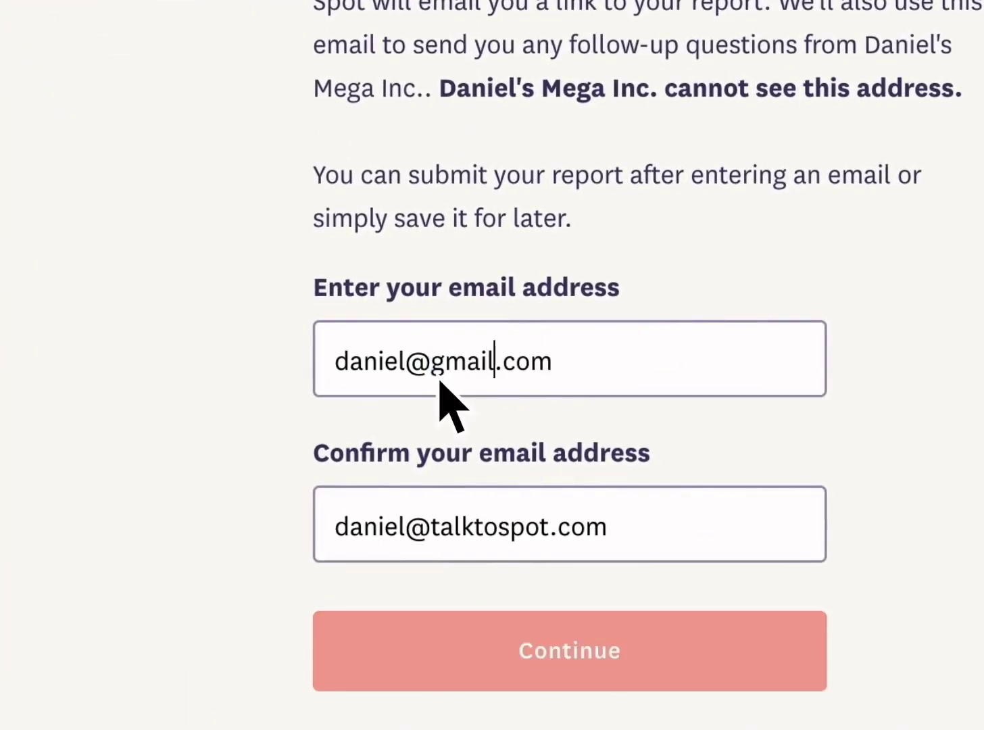
drag(552, 533, 462, 543)
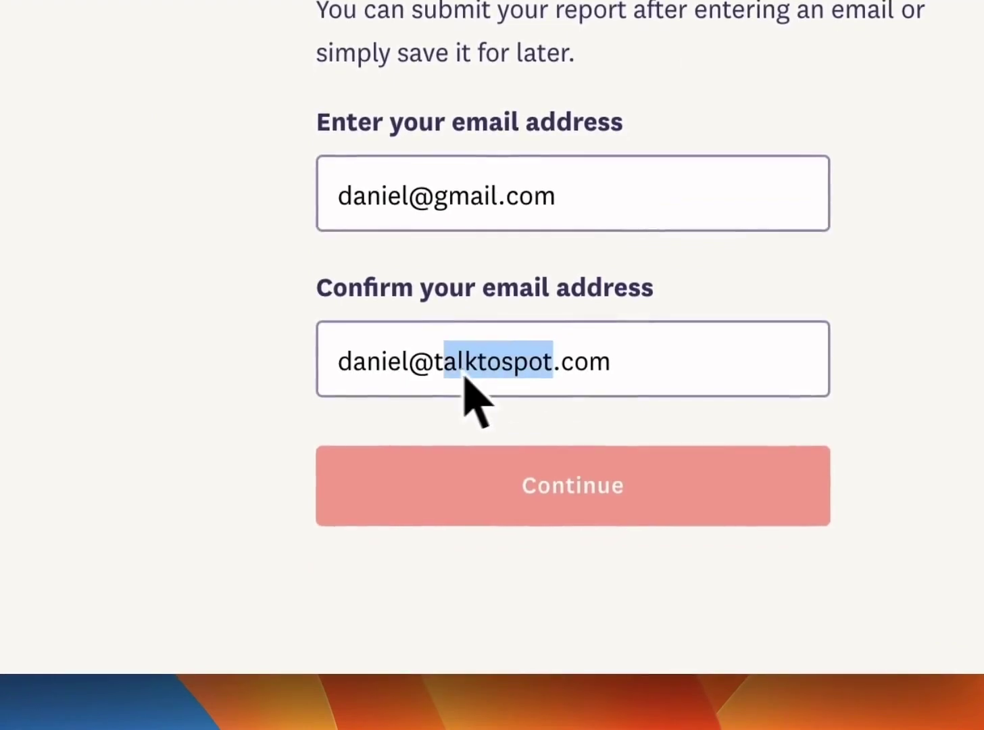
drag(464, 377, 442, 378)
text(gmail)
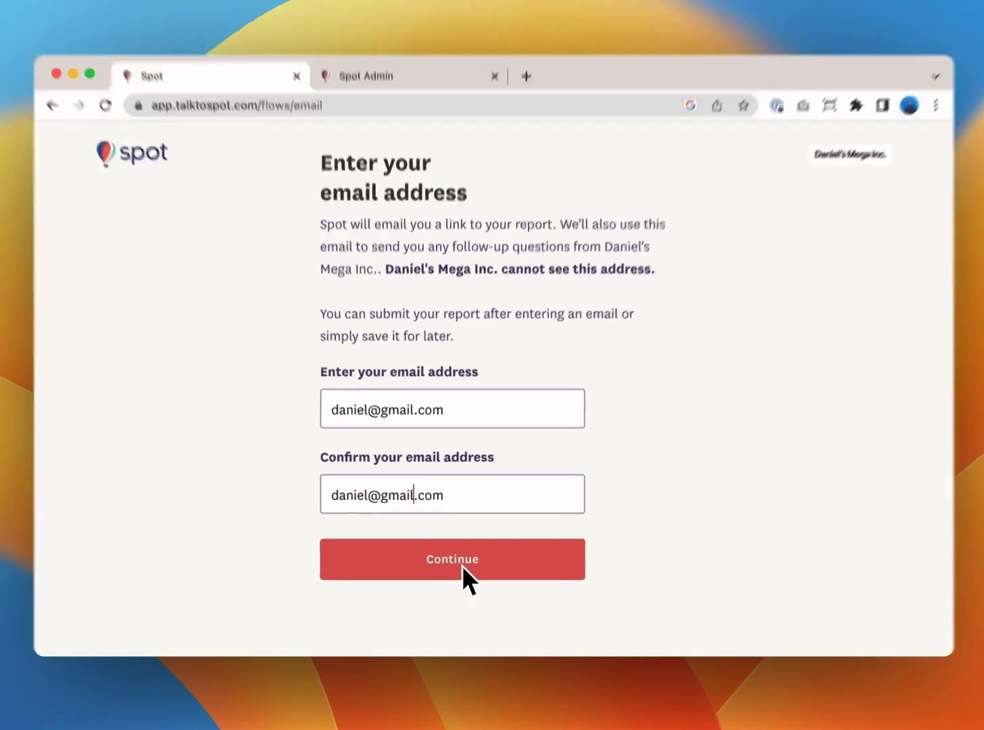
Continue to the draft report 'Unfair treatment by manager' and scroll through its timeline and buttons.
click(463, 561)
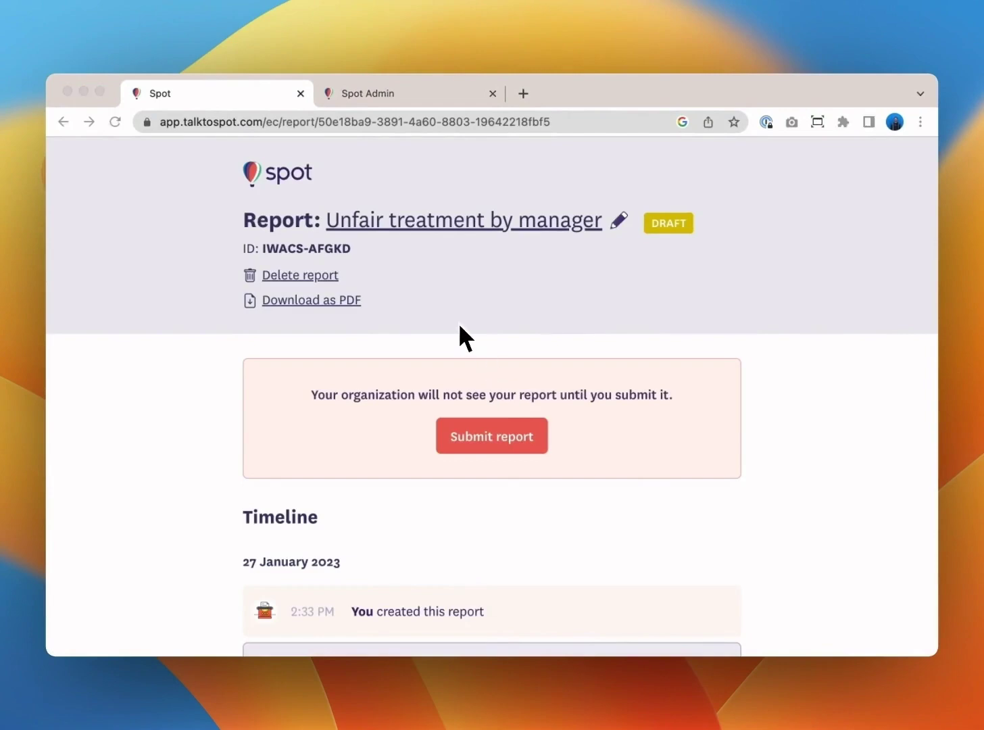
scroll(460, 328, down, 2)
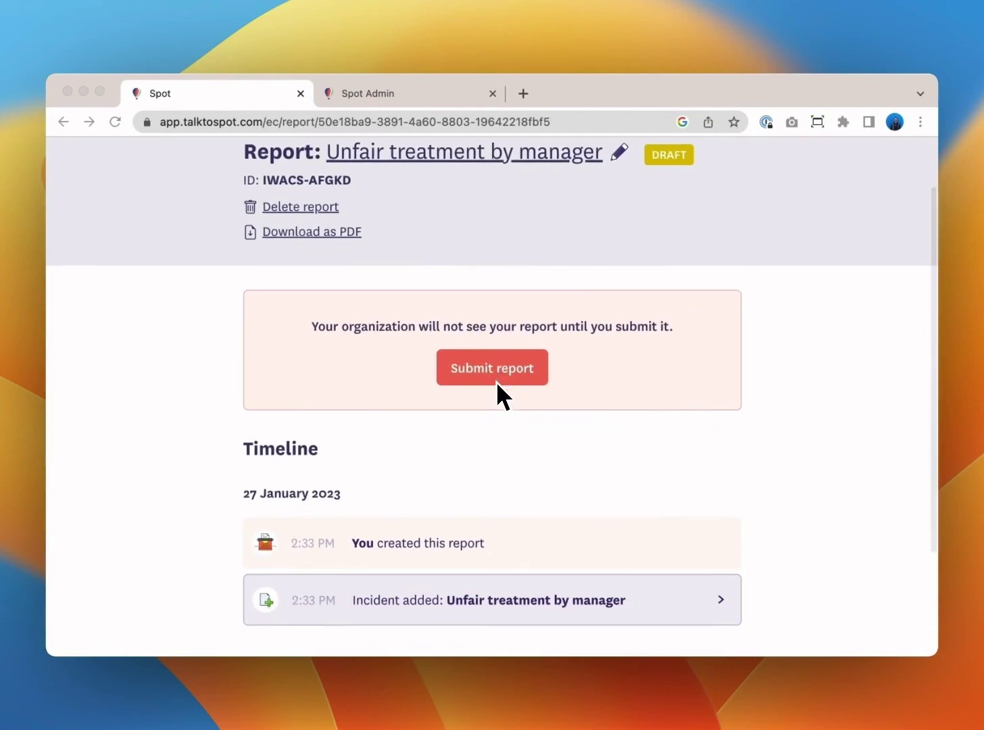
scroll(497, 384, down, 2)
scroll(498, 386, down, 4)
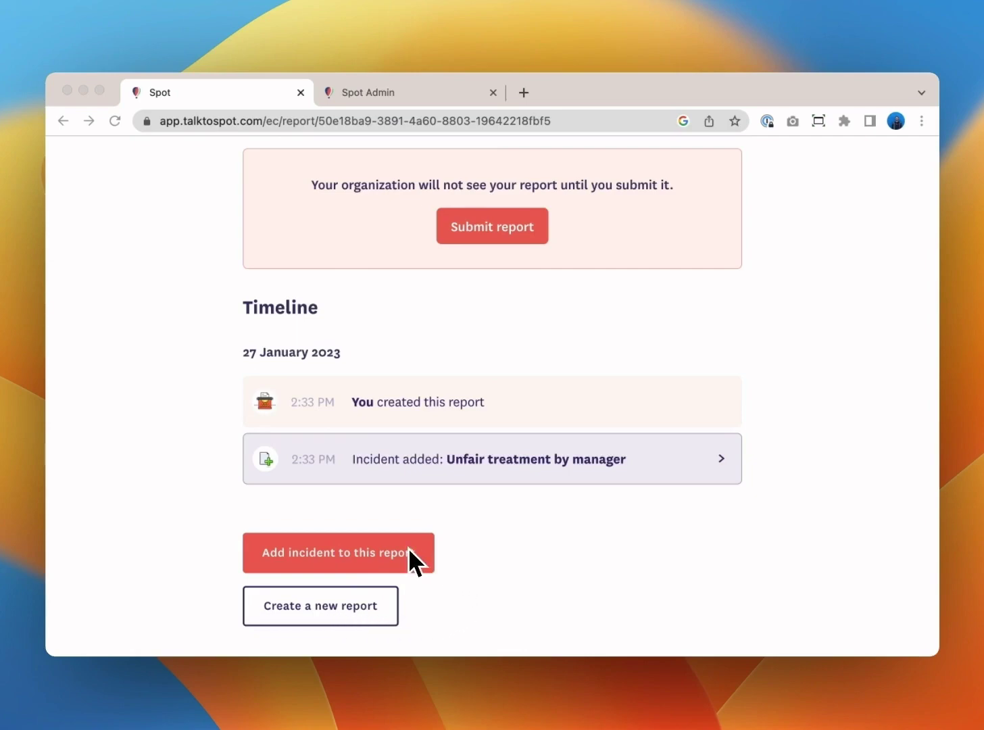
scroll(409, 548, up, 2)
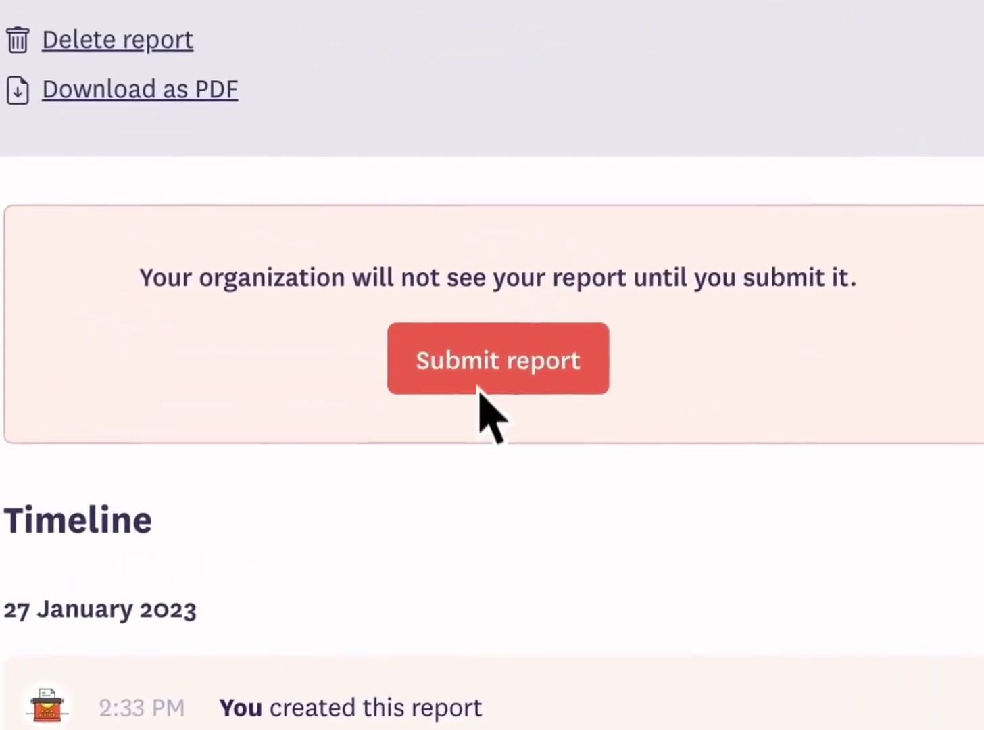
Submit the report and untick the middle person in the access dialog.
click(507, 372)
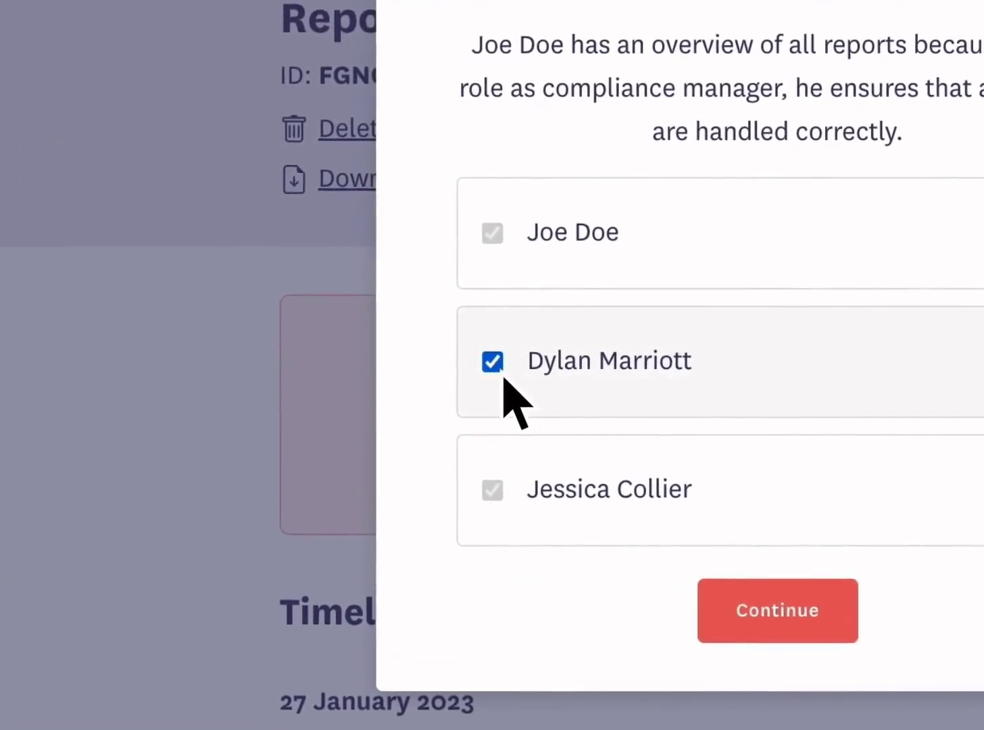
click(501, 377)
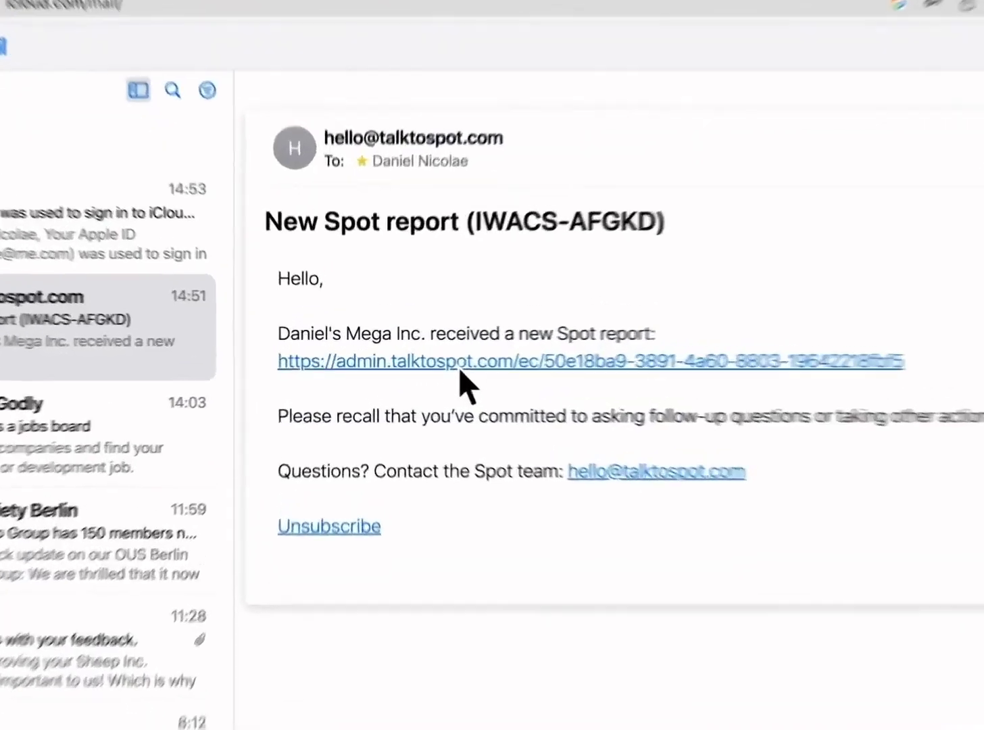
Follow the link in the 'New Spot report' e-mail to the admin report view.
click(425, 365)
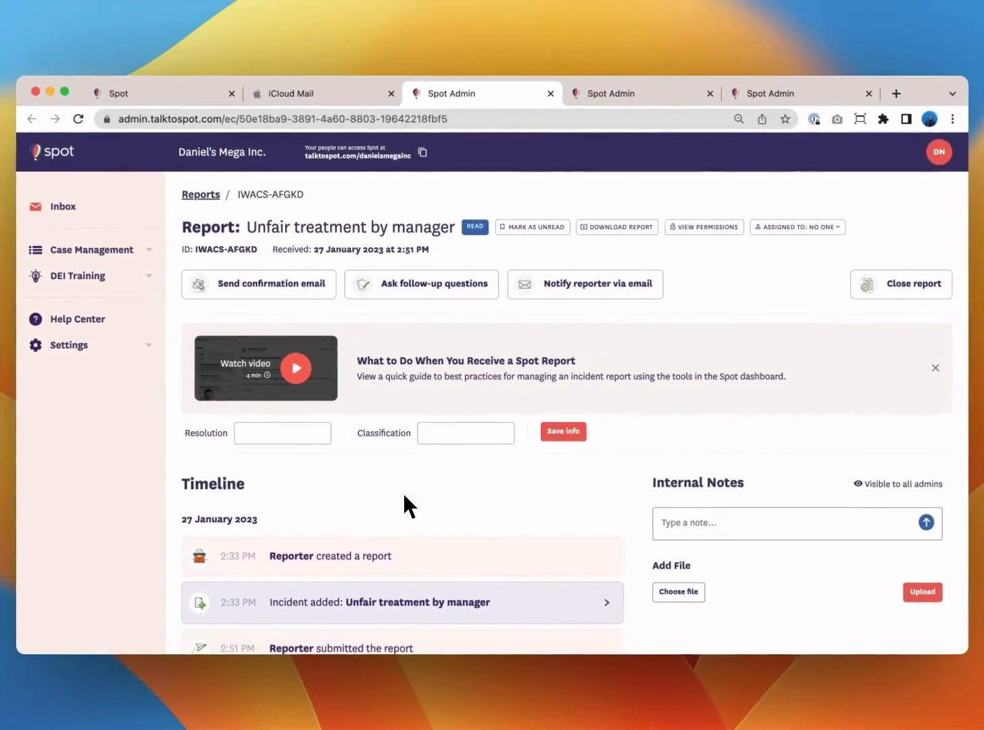
Send the reporter a confirmation-of-receipt e-mail with Notify reporter.
scroll(404, 497, down, 2)
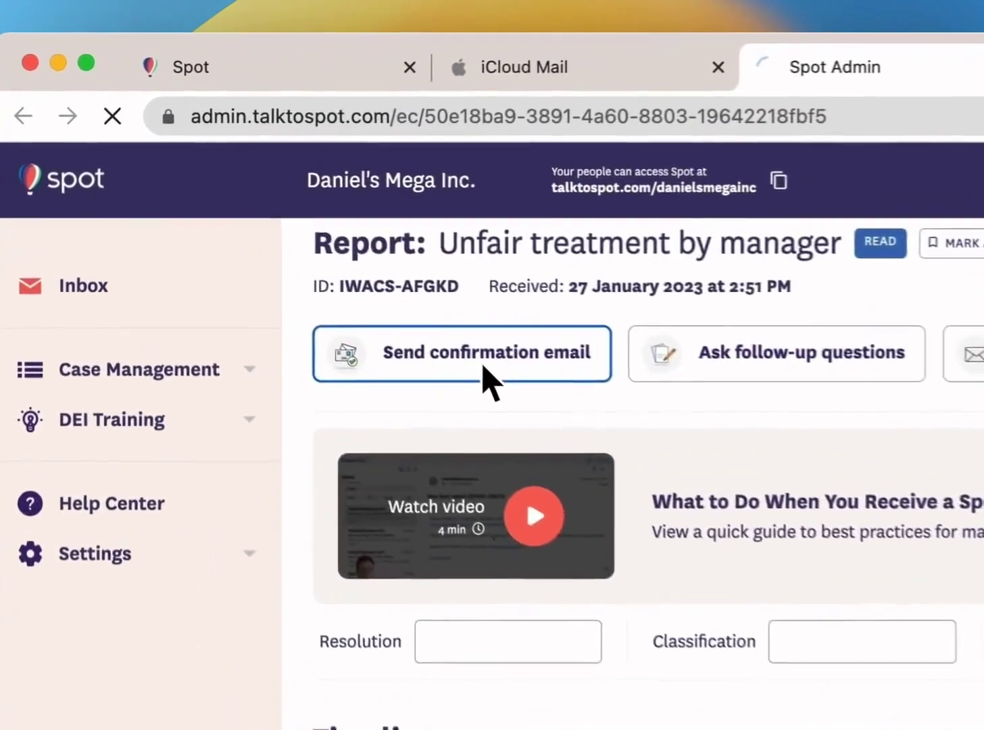
click(271, 250)
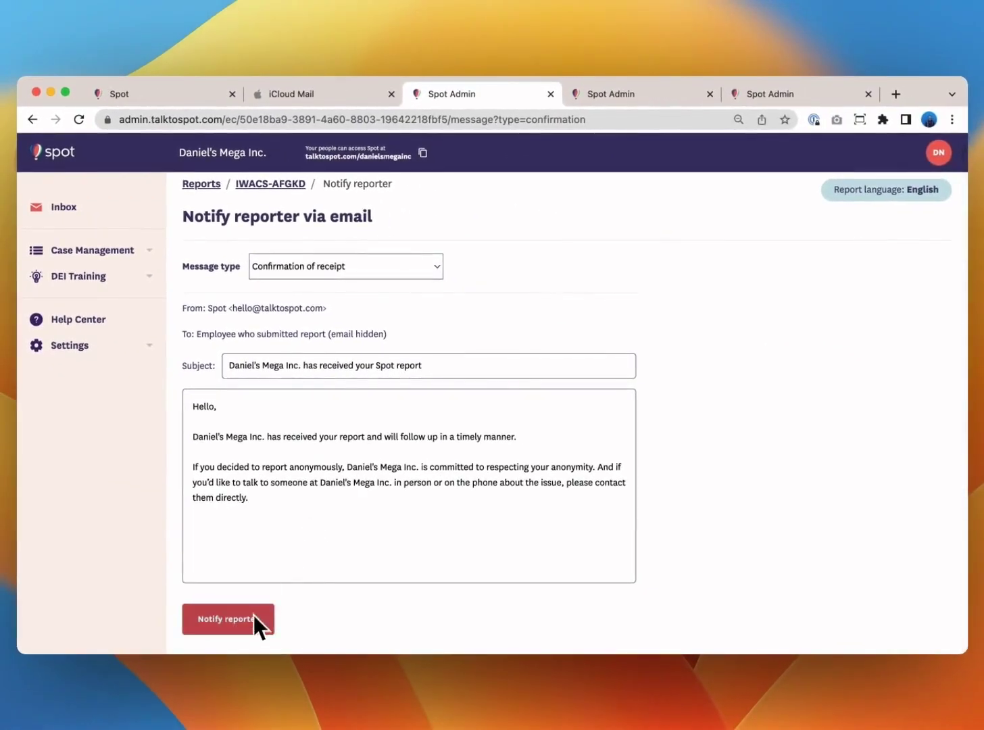
click(252, 620)
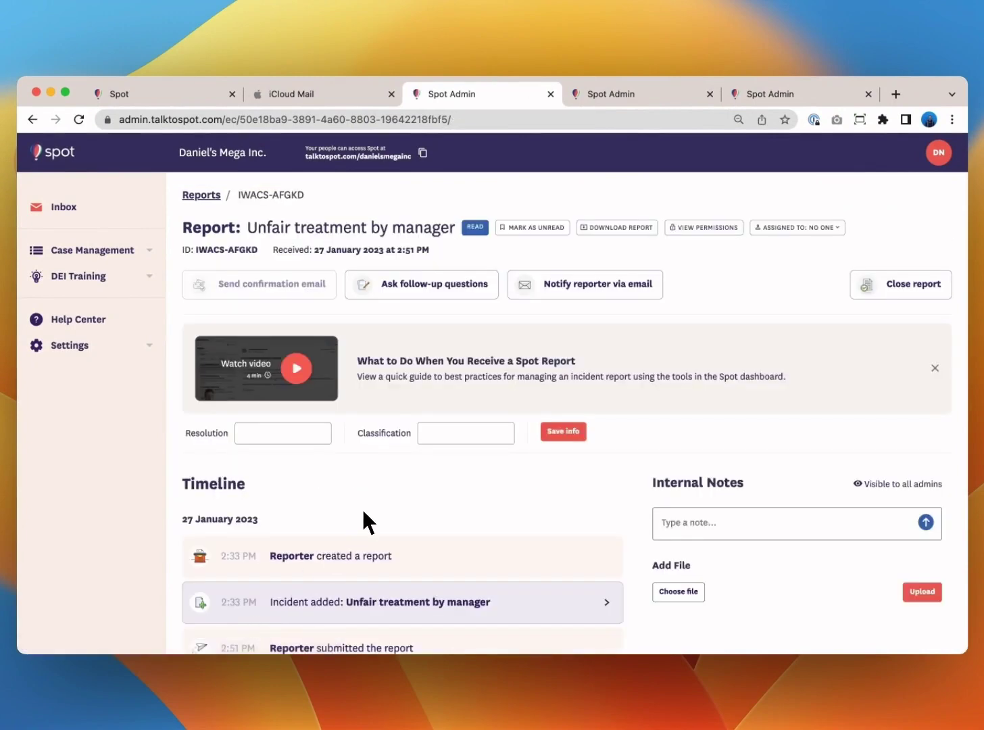
scroll(363, 512, down, 1)
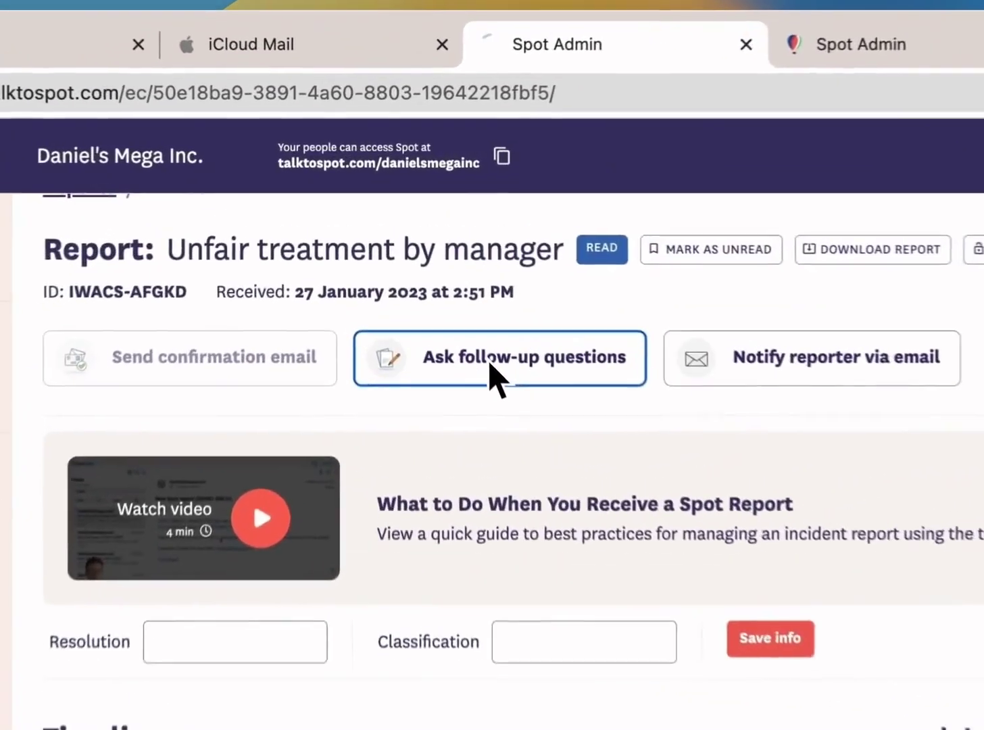
Send follow-up People questions about witnesses and other people present to the reporter.
click(417, 262)
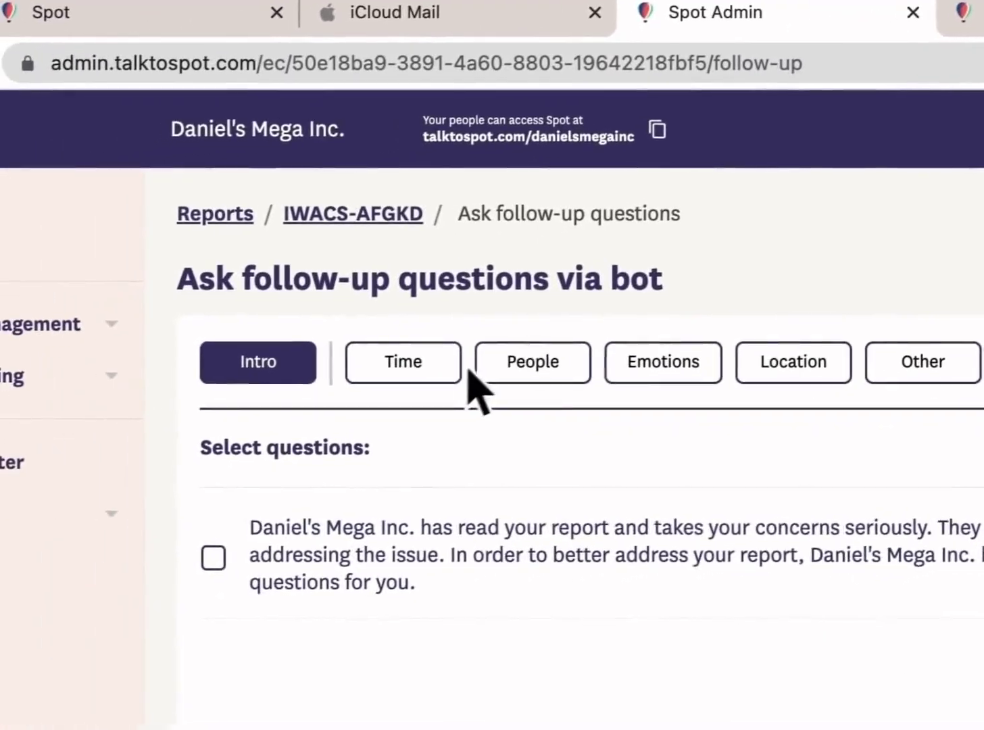
click(355, 384)
click(438, 387)
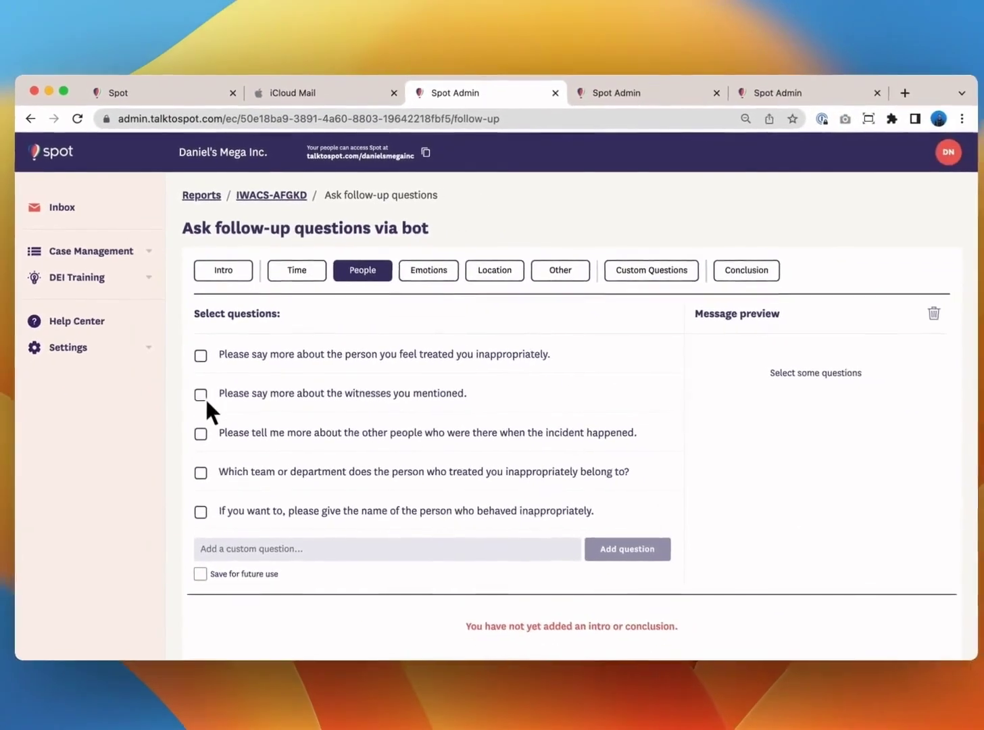
click(204, 396)
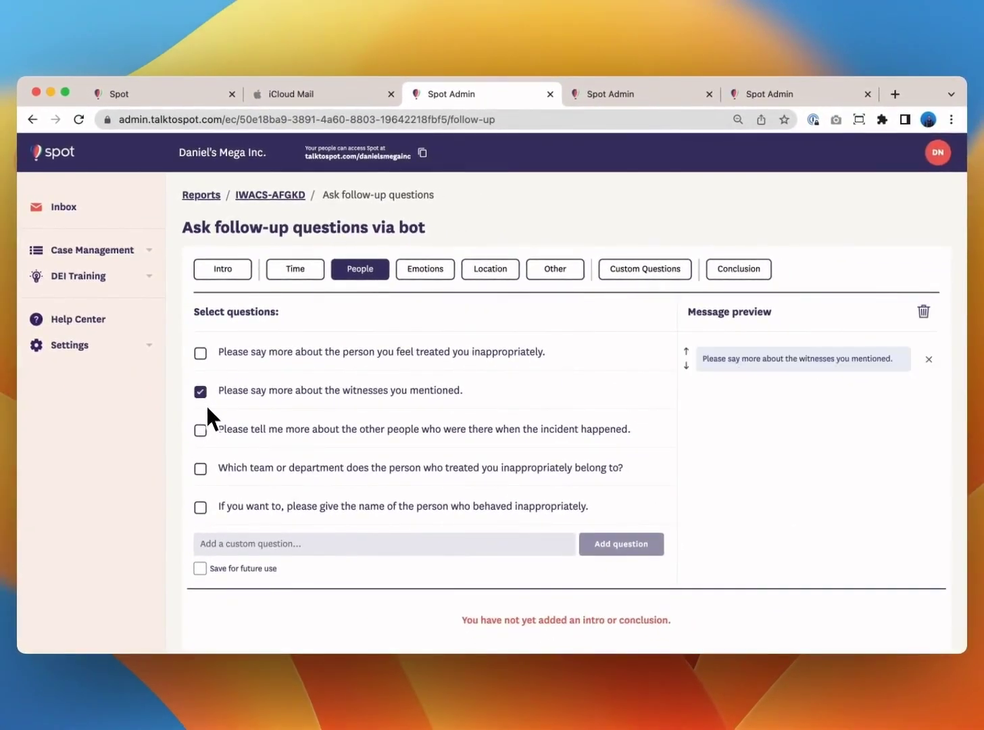
click(202, 430)
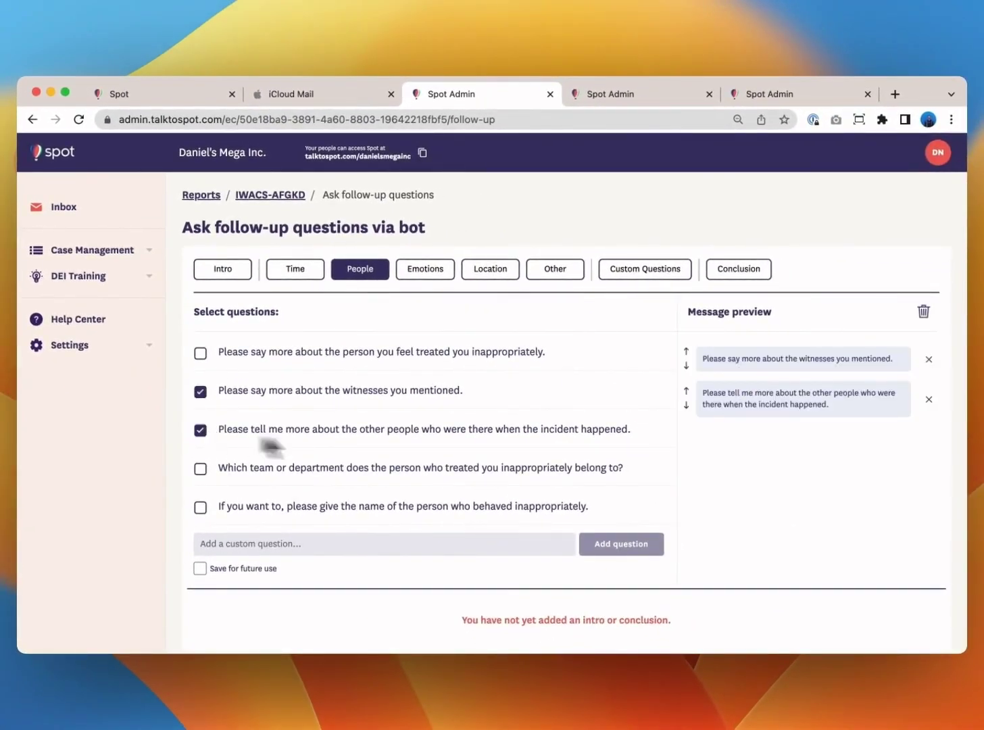
scroll(765, 487, down, 3)
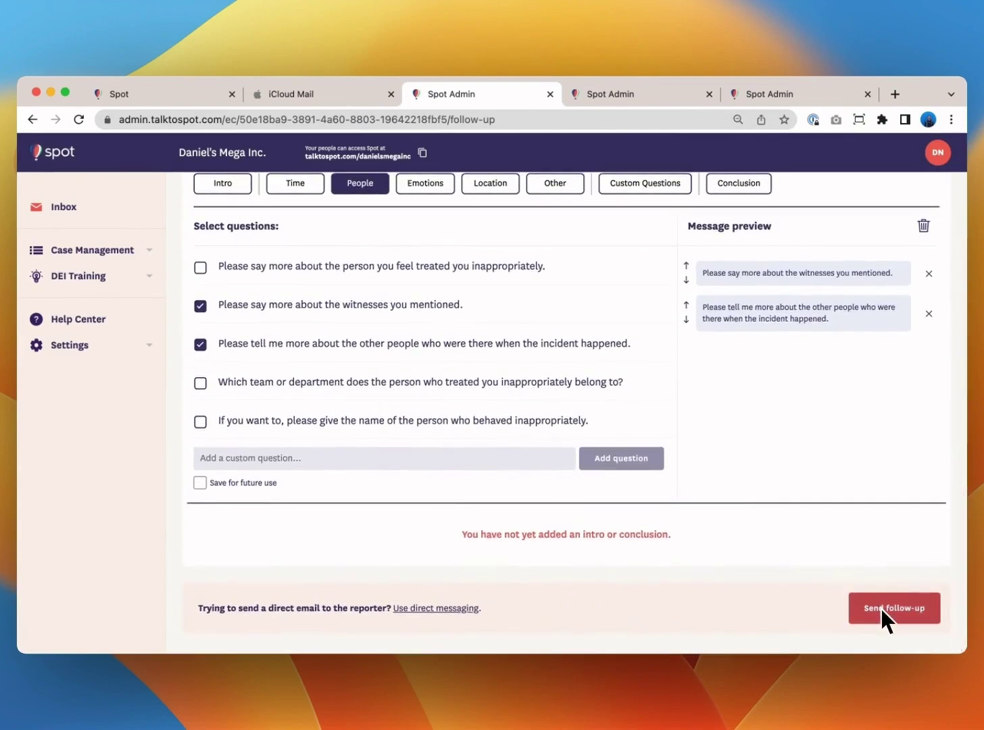
click(880, 609)
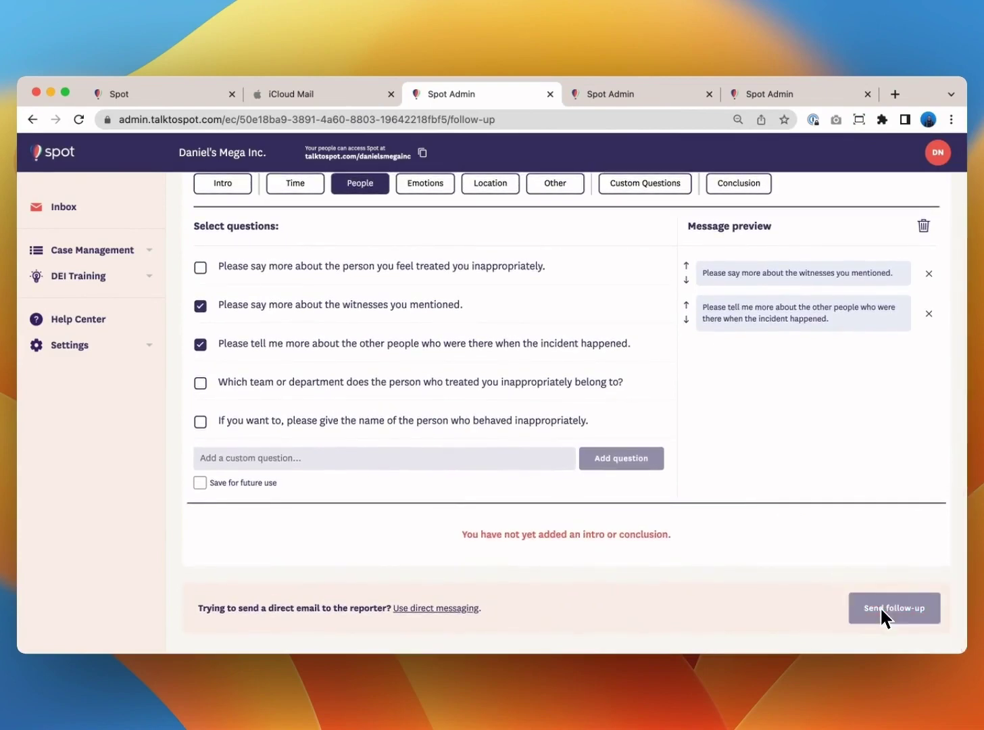